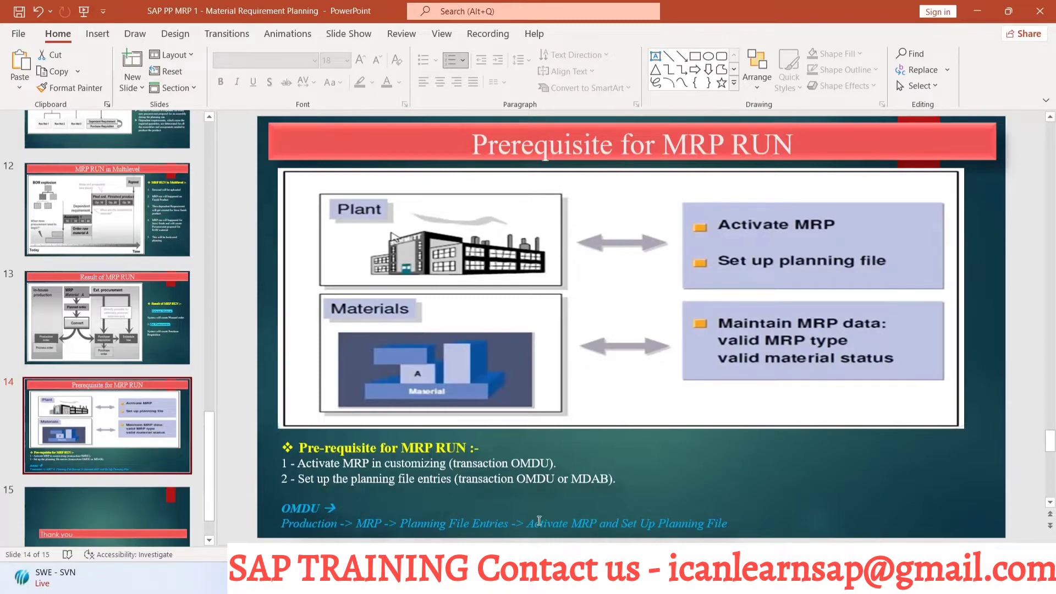
Switch to the SAP stock/requirements list session, call transaction SPRO and display the SAP reference IMG
mouse_move(536, 578)
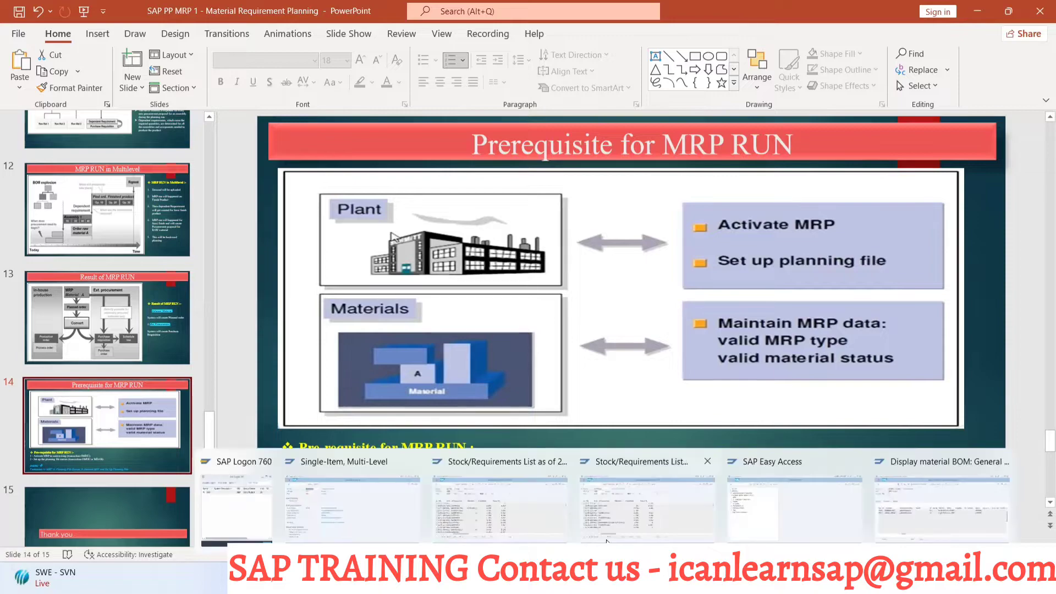
left_click(634, 500)
left_click(99, 69)
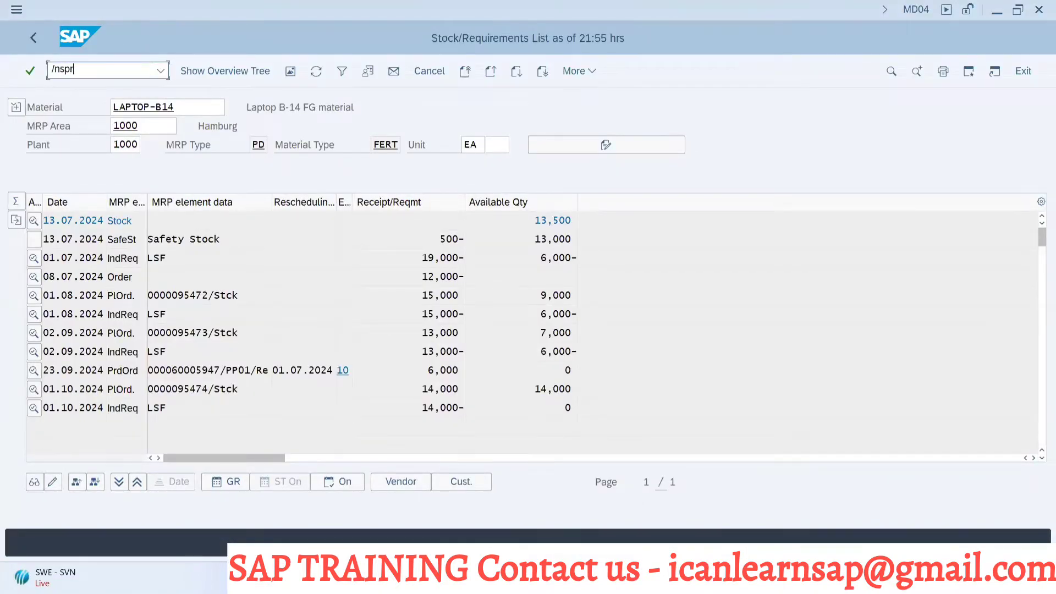
key("Return")
left_click(242, 74)
Expand Production and its Material Requirements Planning node in the IMG structure
scroll(119, 381, "down", 2)
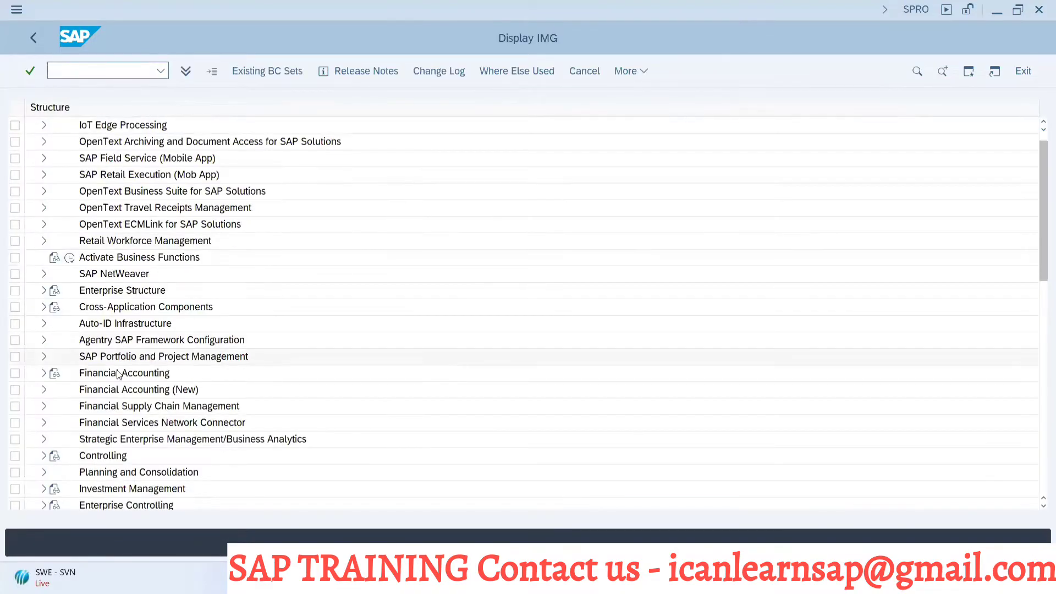
scroll(120, 381, "down", 4)
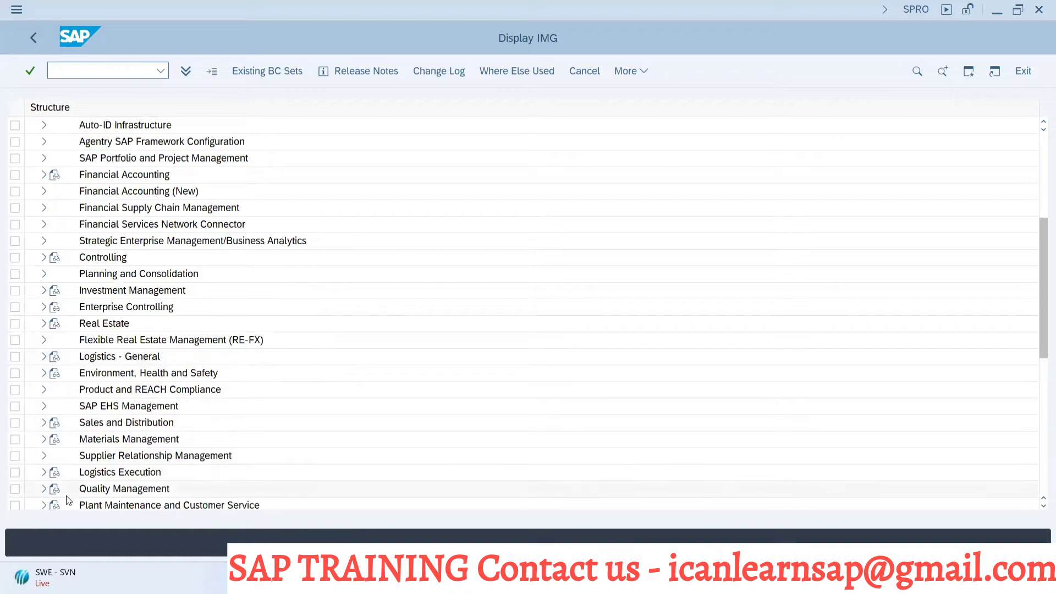
left_click(44, 489)
scroll(114, 421, "down", 2)
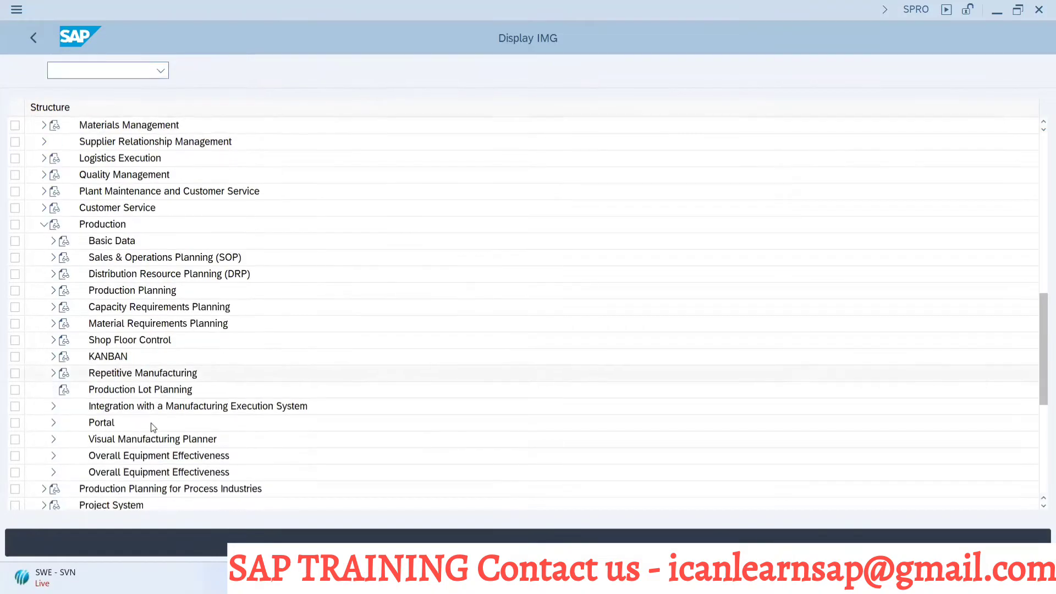
scroll(114, 421, "down", 1)
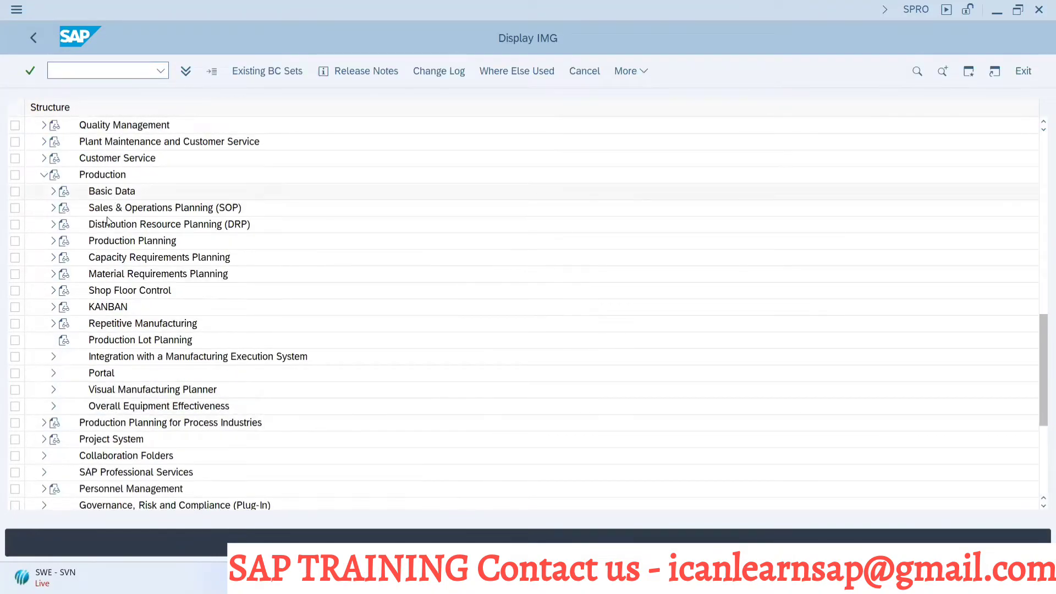
left_click(53, 273)
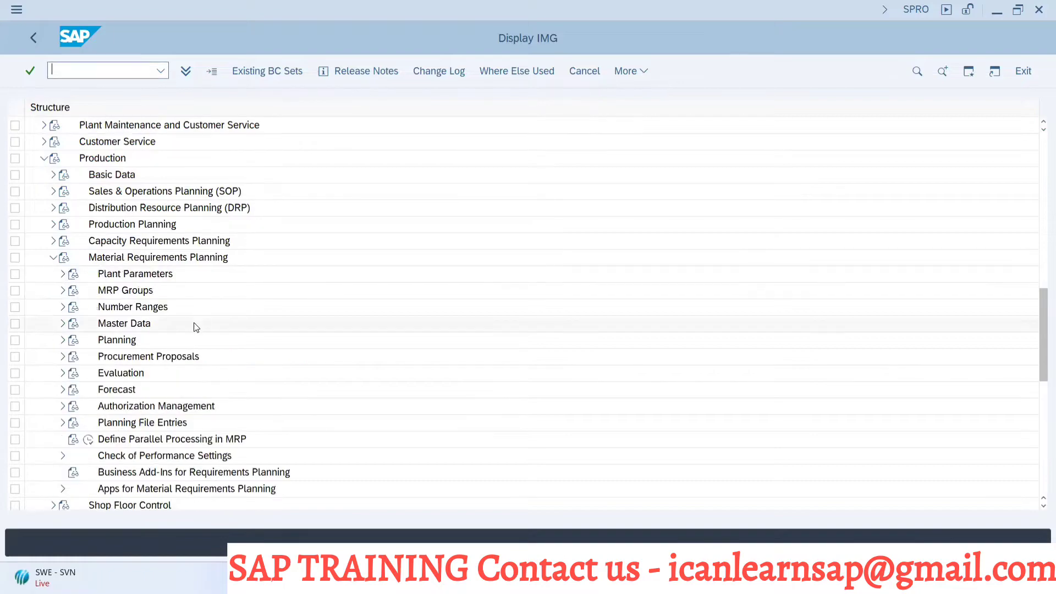
left_click(63, 273)
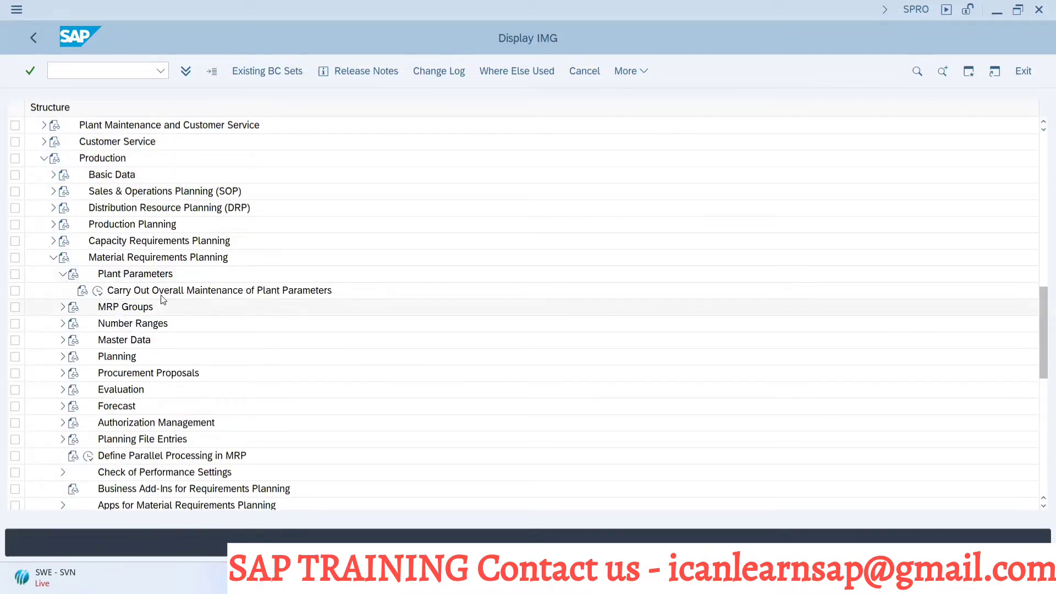
left_click(98, 291)
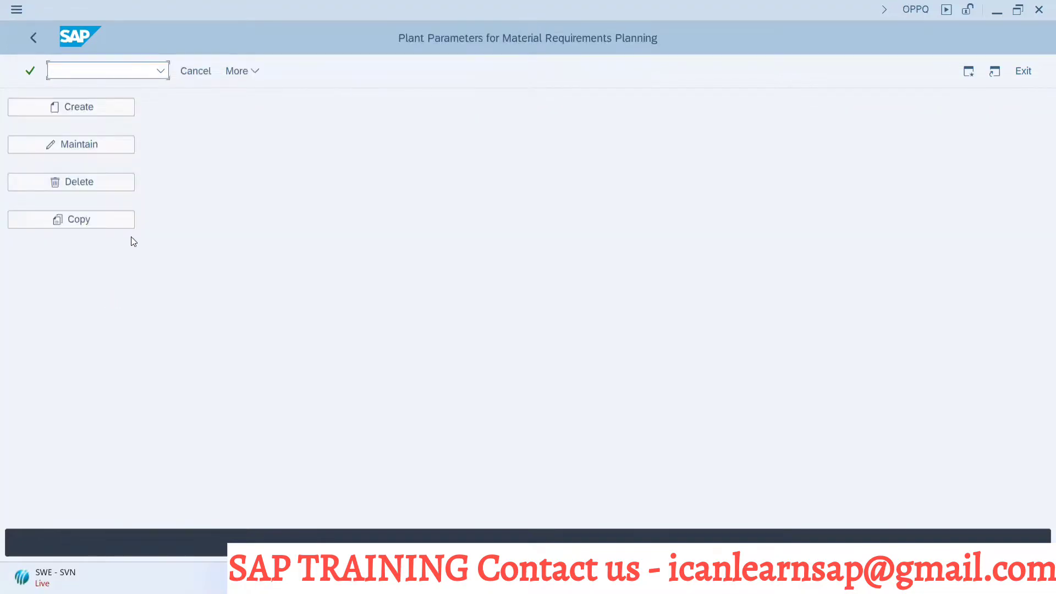
left_click(31, 37)
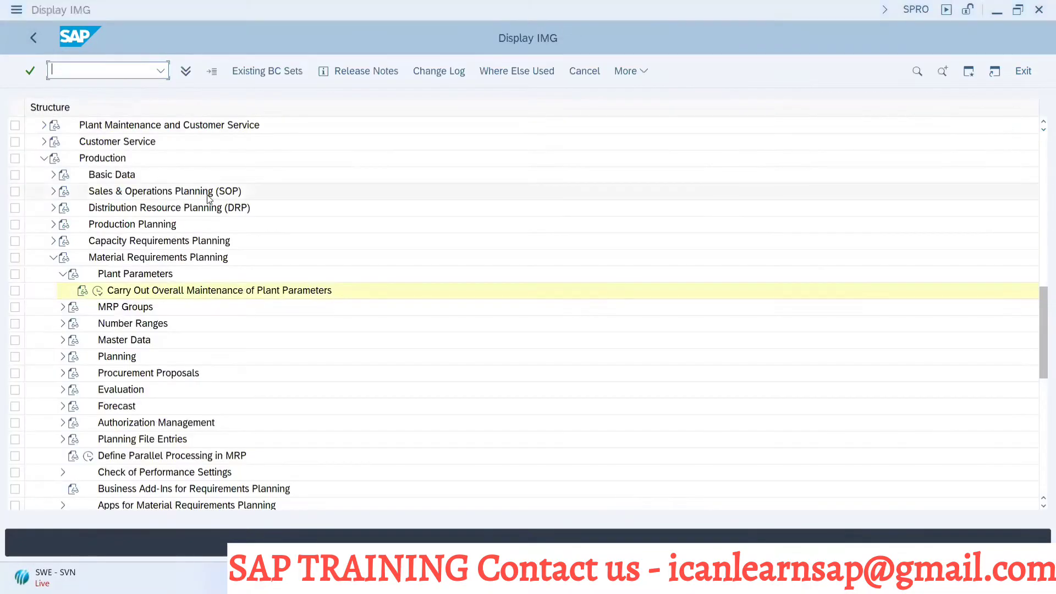
key("alt+Tab")
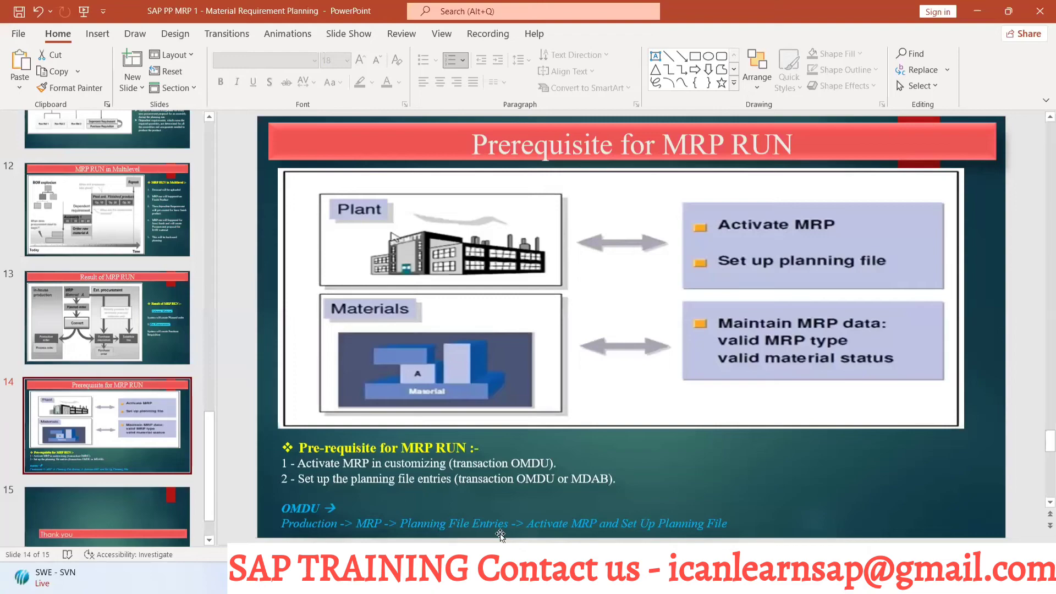
key("alt+Tab")
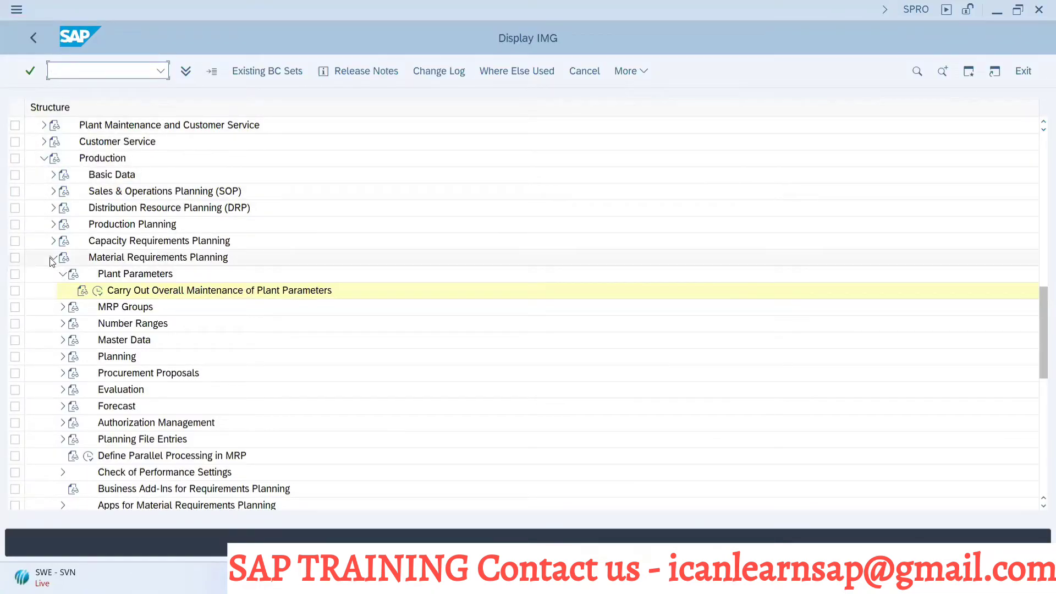
left_click(64, 285)
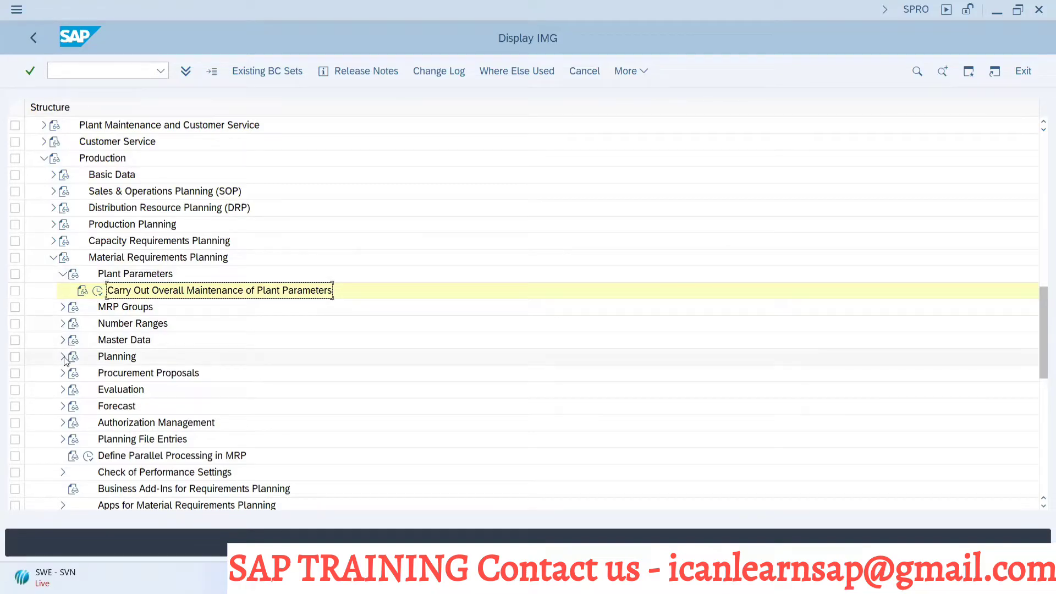
left_click(62, 275)
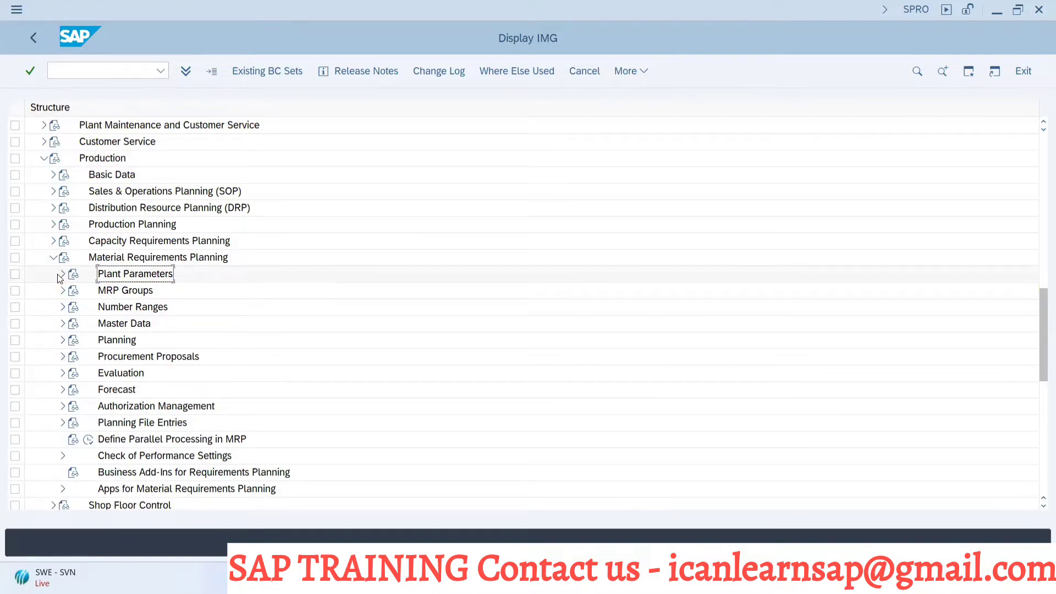
left_click(63, 340)
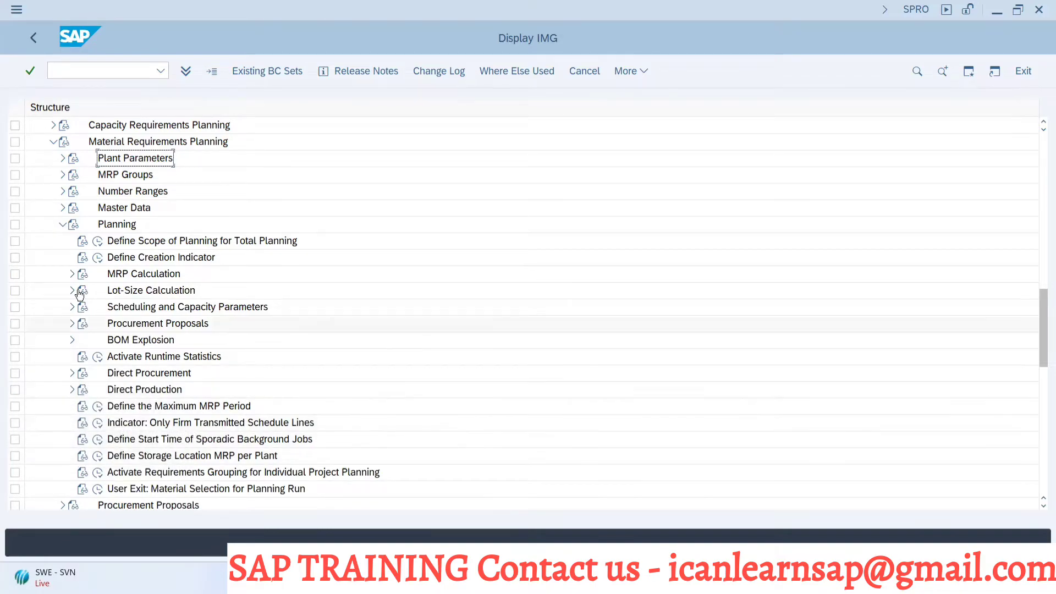
left_click(62, 224)
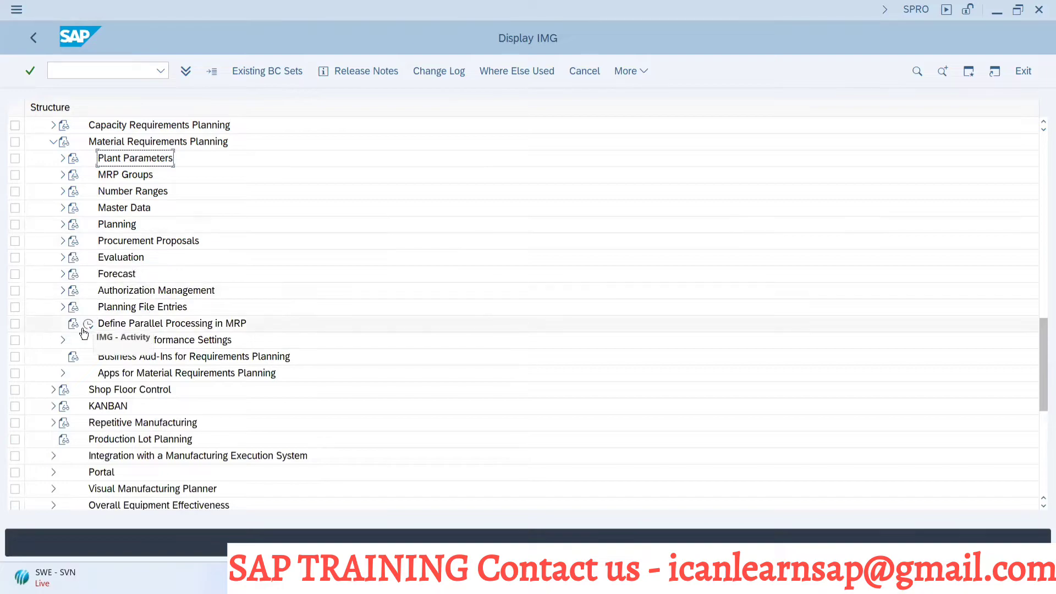
Open Activate MRP and Set Up Planning File under Planning File Entries and display the plant list for material requirements planning
left_click(63, 307)
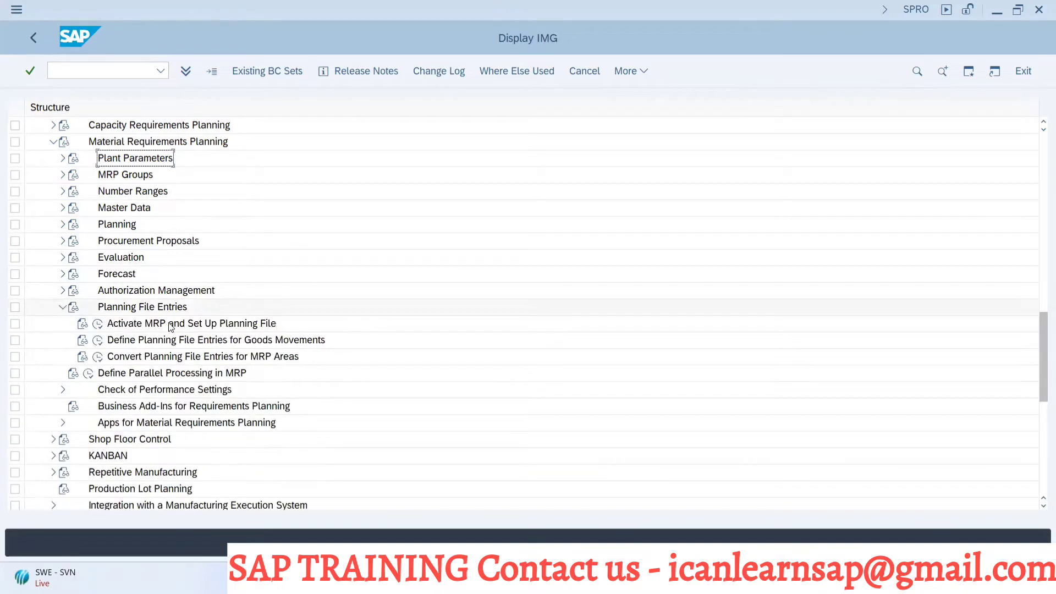
left_click(98, 325)
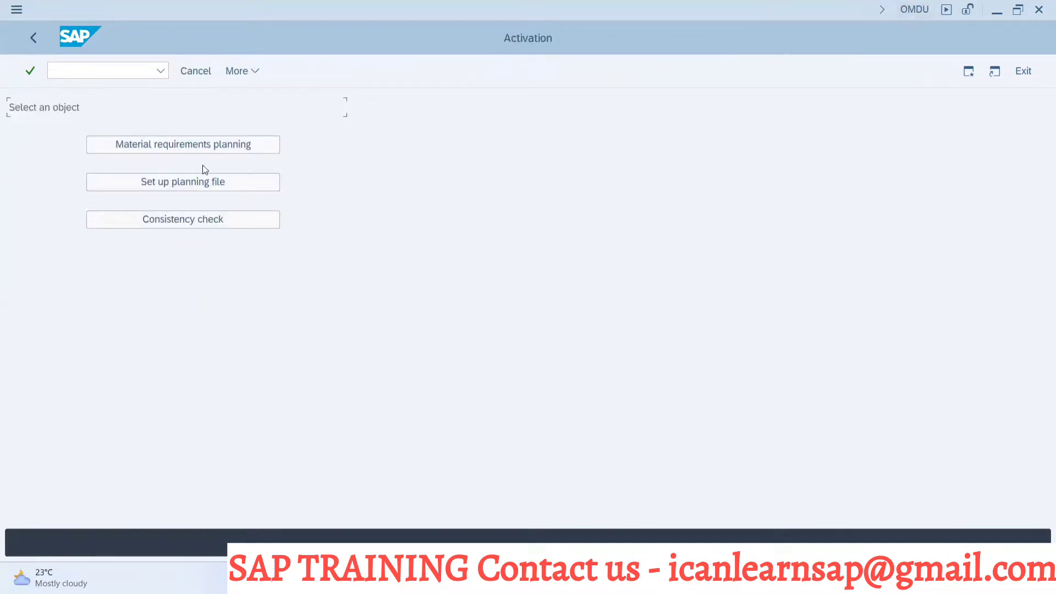
left_click(179, 147)
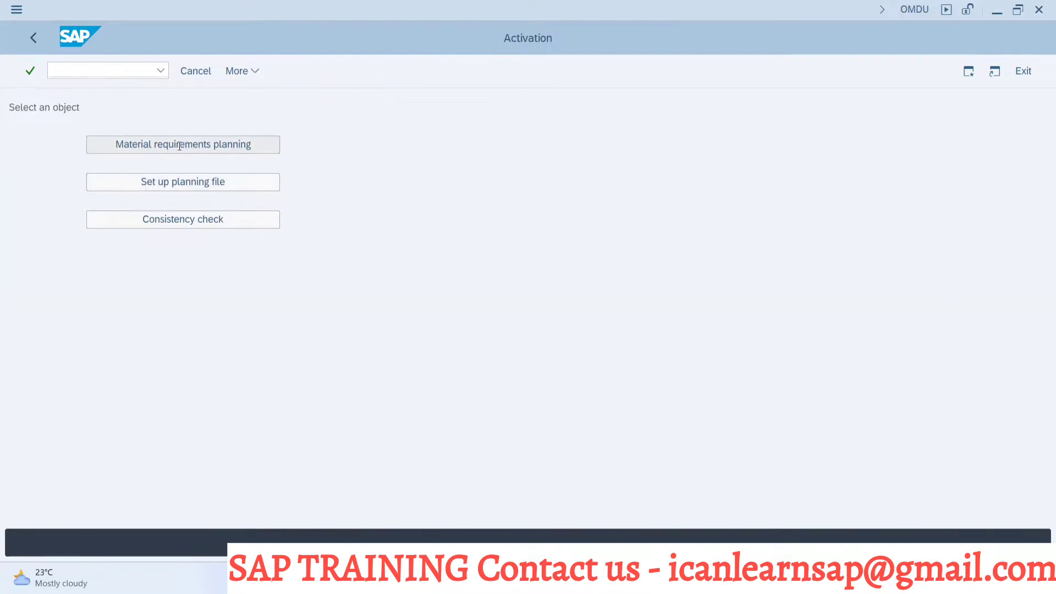
Position the list on plant 1000, deactivate its requirements planning and save the change to the SAP MATERIAL MASTER B14 customizing request
left_click(147, 462)
type("1000")
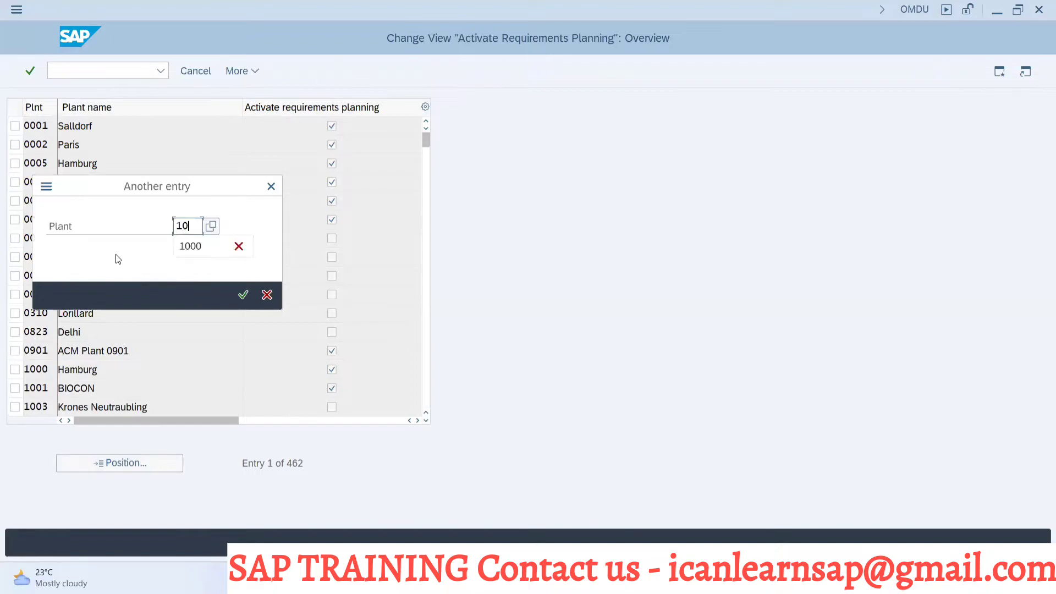
left_click(243, 294)
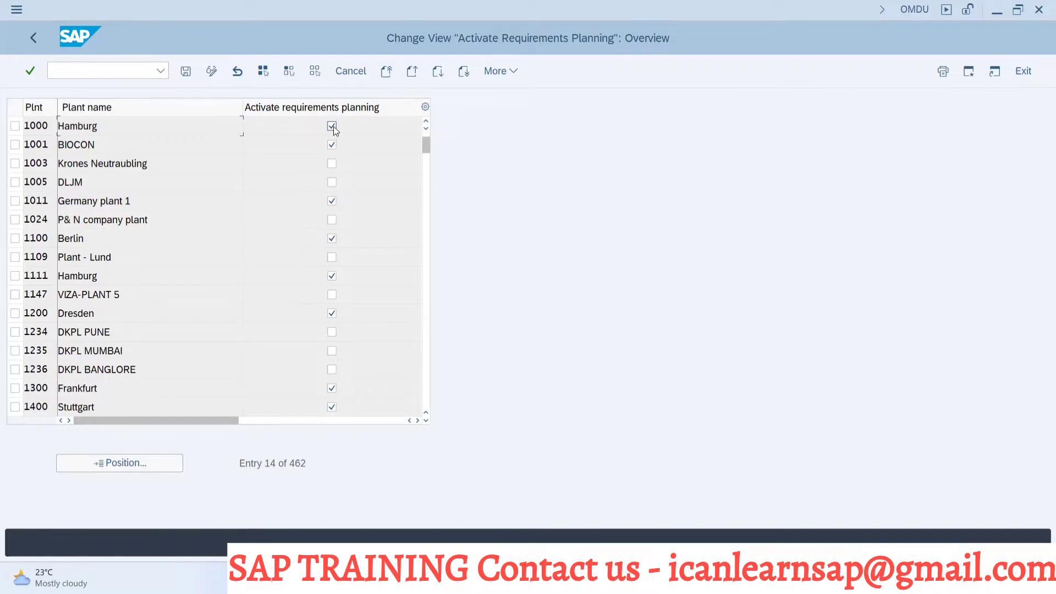
left_click(185, 72)
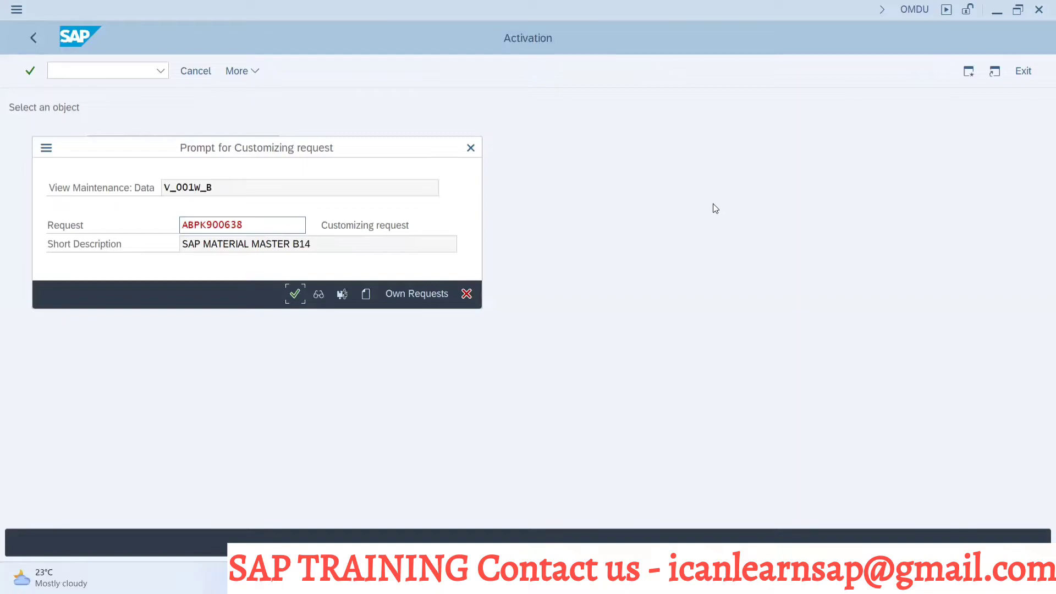
left_click(294, 294)
Switch to the other SAP session, call transaction MD02 and try to plan material BATTERY SOCKET in plant 1000
key("alt+Tab")
key("Tab")
key("Tab")
type("/nmd02")
key("Return")
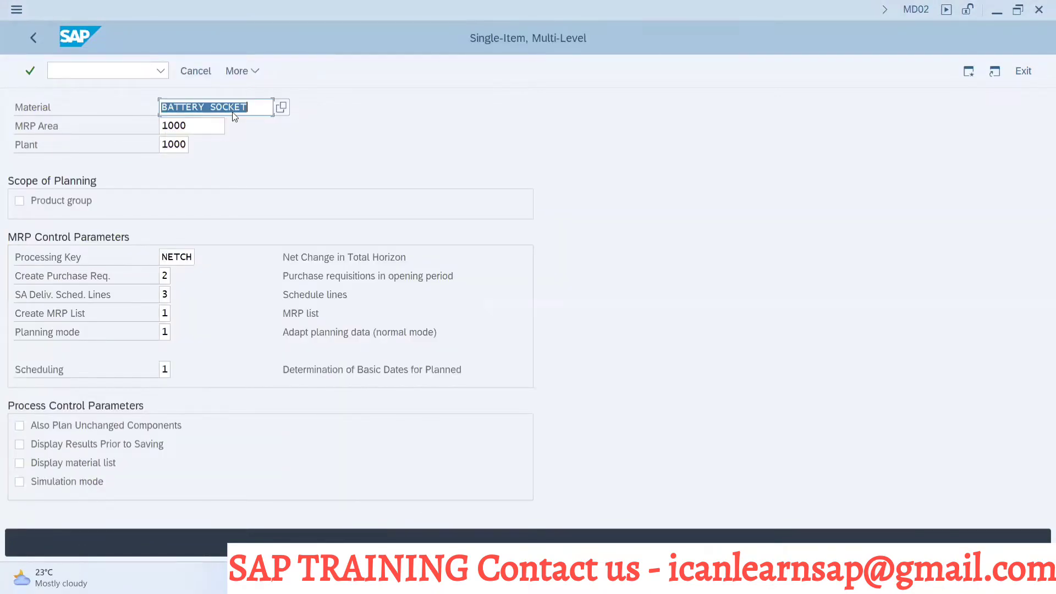
key("Return")
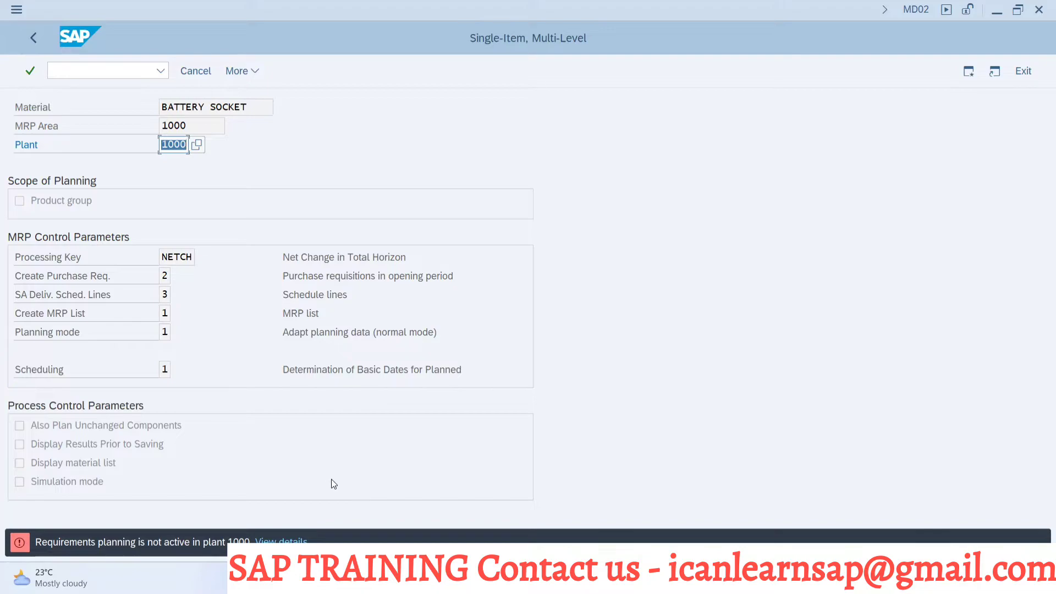
Return to the OMDU session, reactivate requirements planning for plant 1000 and save
key("alt+Tab")
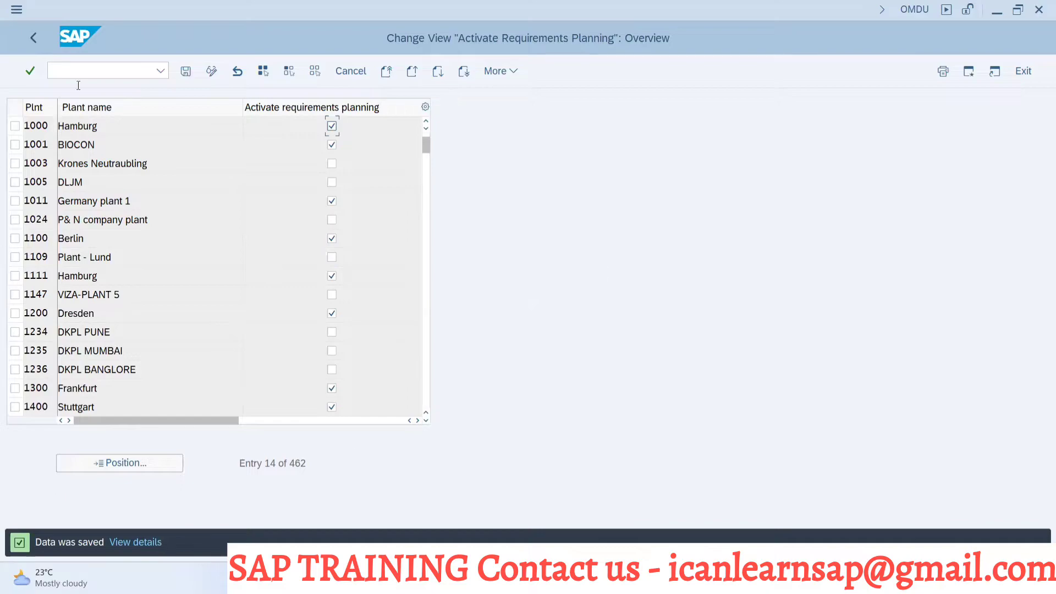
left_click(185, 71)
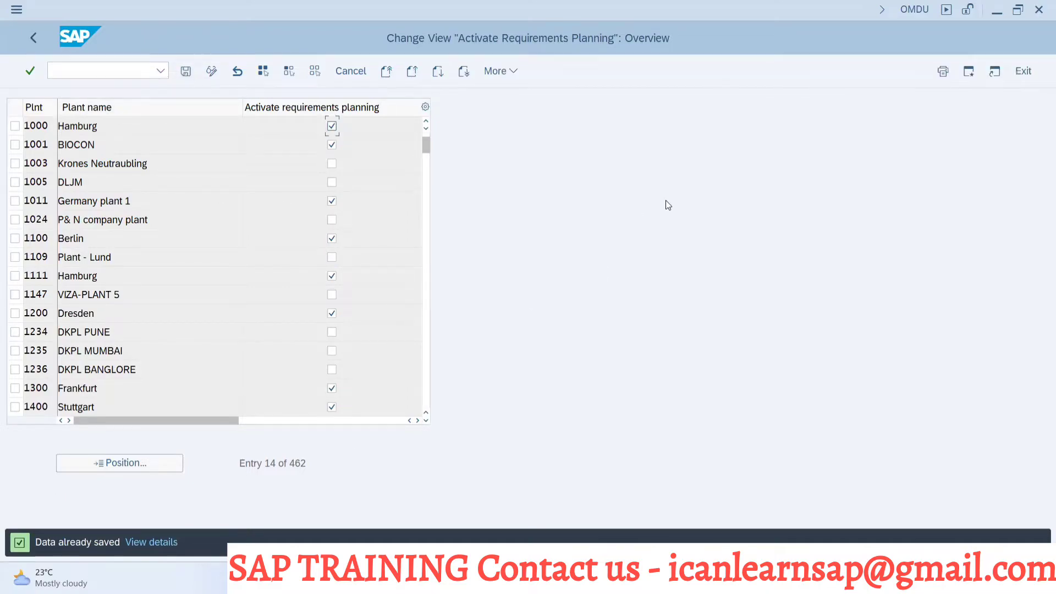
Restart transaction MD02 in the other SAP session and run multi-level planning for BATTERY SOCKET in plant 1000 with processing key NETCH
key("alt+Tab")
key("alt+Tab")
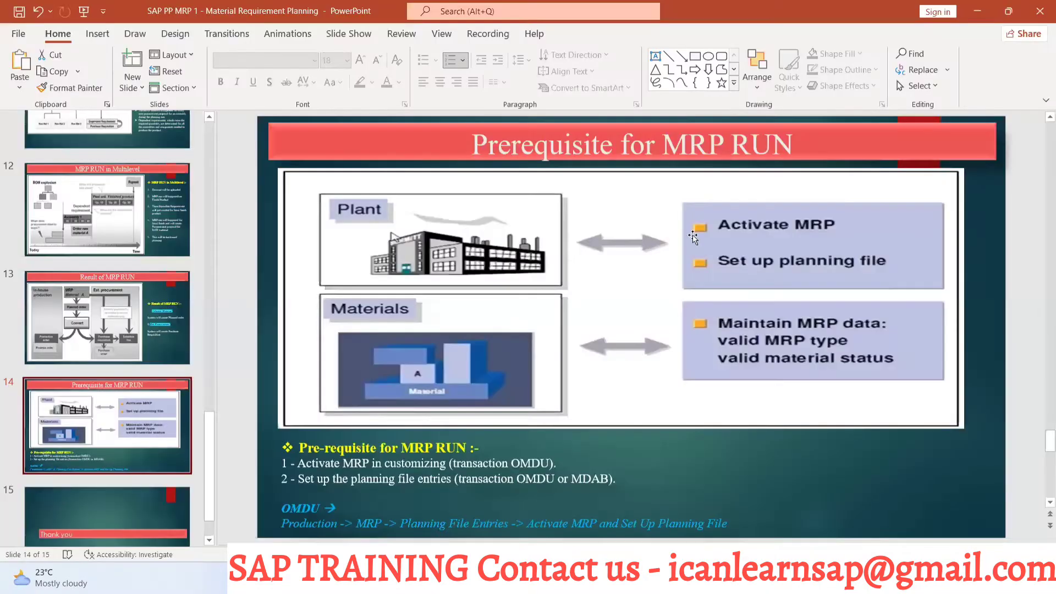
key("alt+Tab")
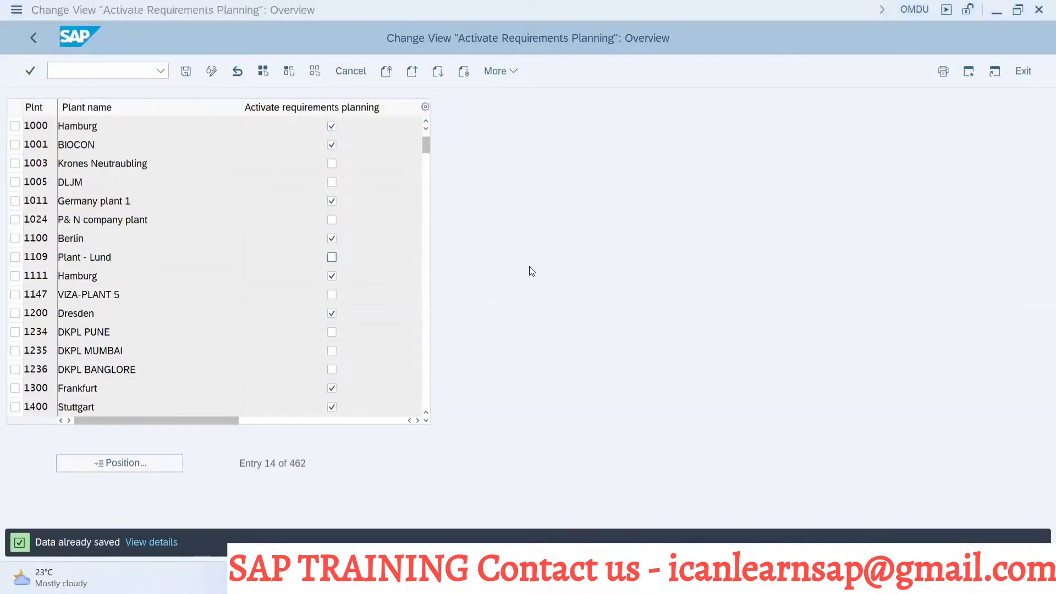
key("alt+Tab")
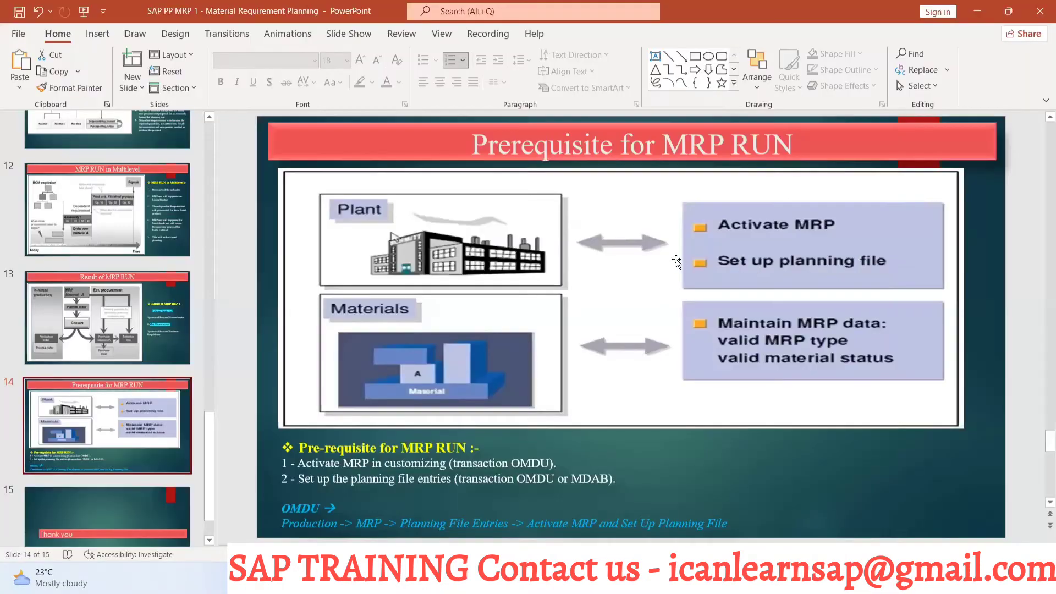
key("alt+Tab")
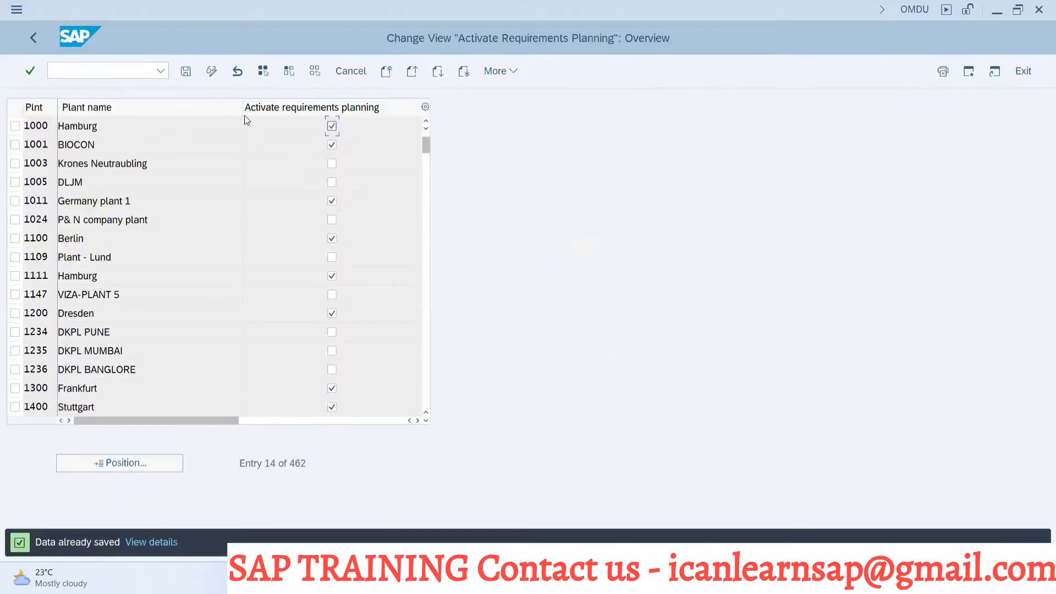
key("alt+Tab")
key("alt+Tab")
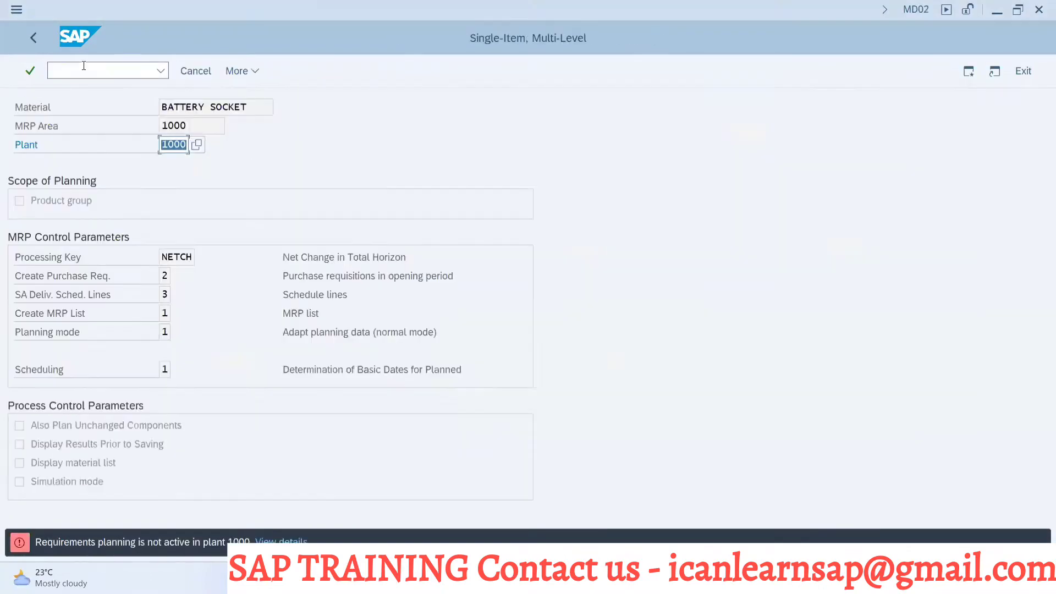
type("/nmd")
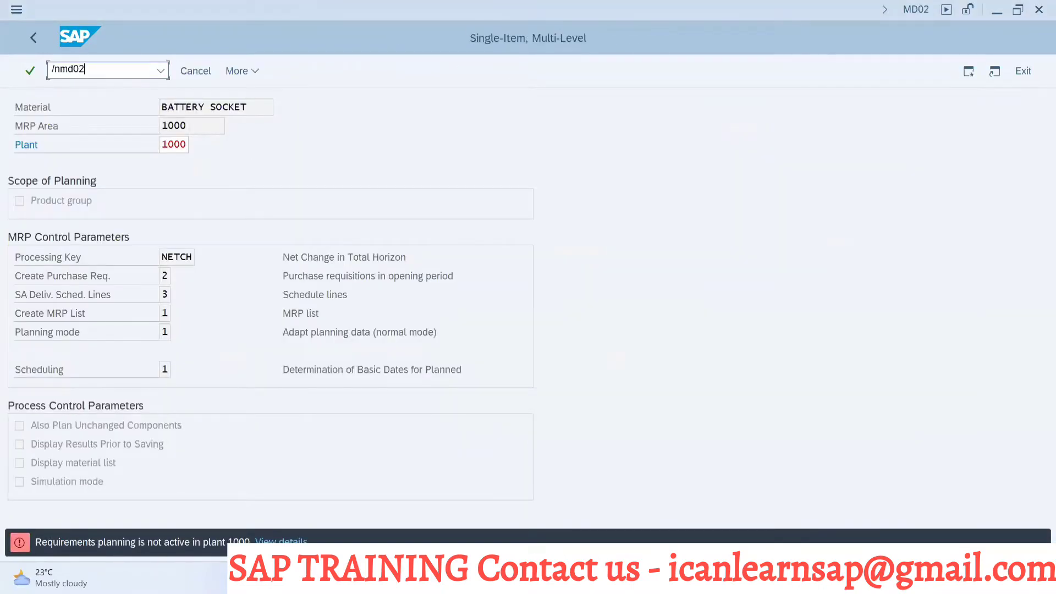
type("02")
key("Return")
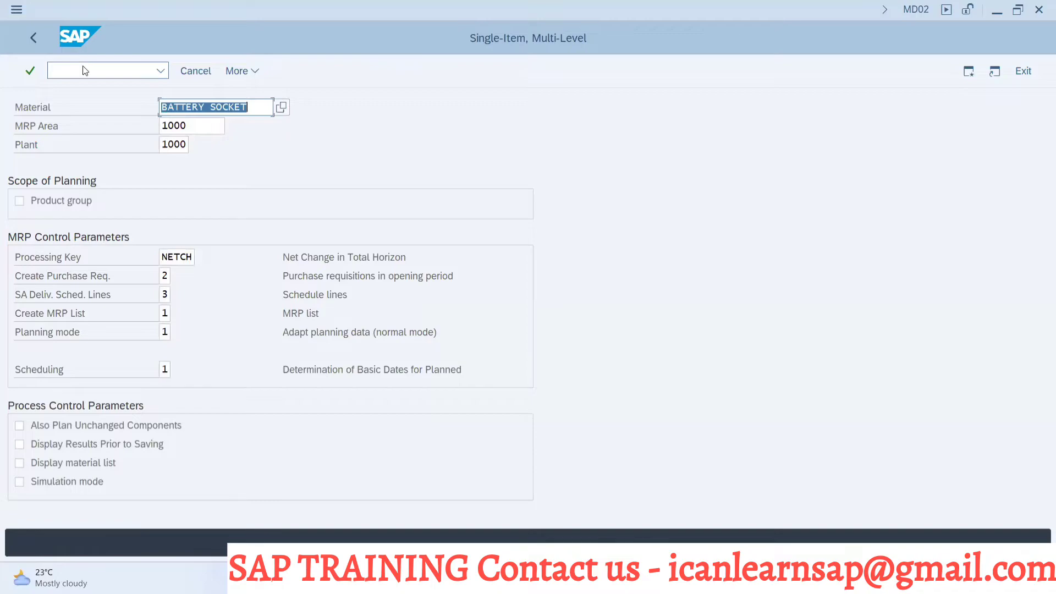
key("Return")
key("Return")
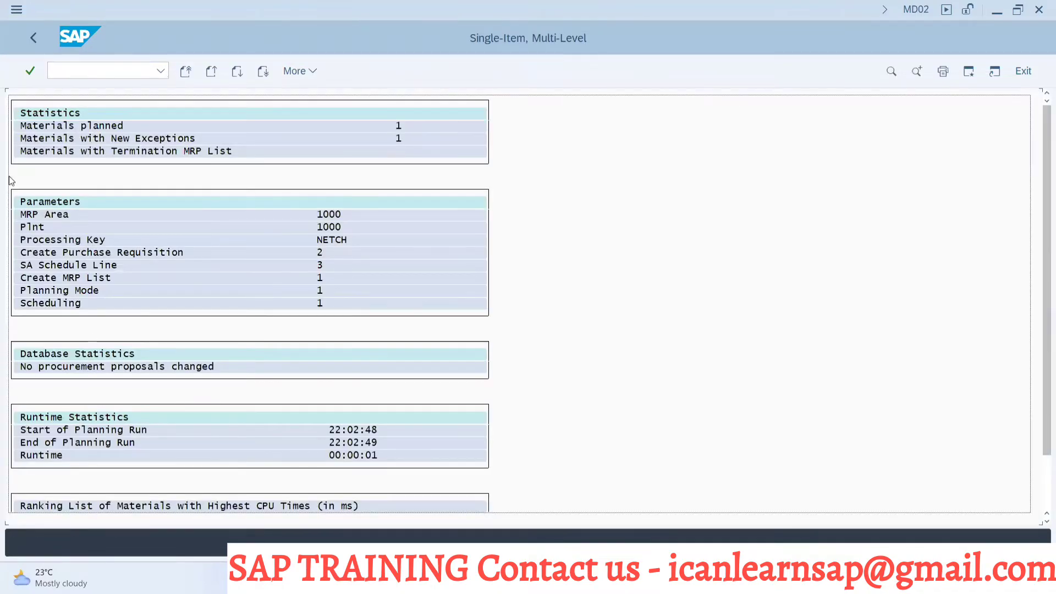
Leave the planning run results and switch to the PowerPoint slide on MRP run prerequisites
key("F3")
key("alt+Tab")
key("alt+Tab")
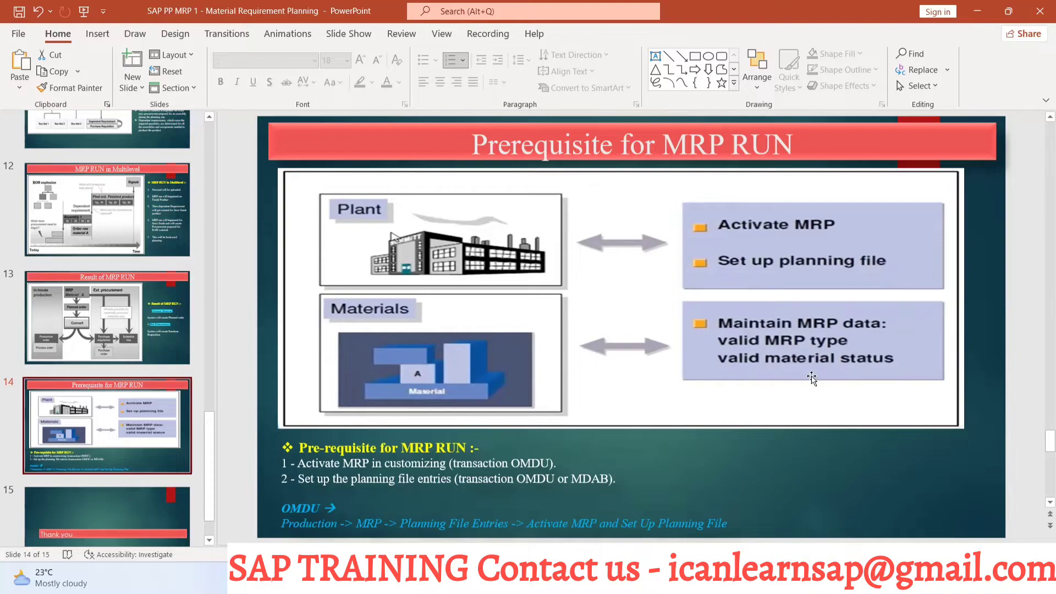
Return from the OMDU overview to the IMG and open the planning file setup within Activate MRP and Set Up Planning File
key("alt+Tab")
key("alt+Tab")
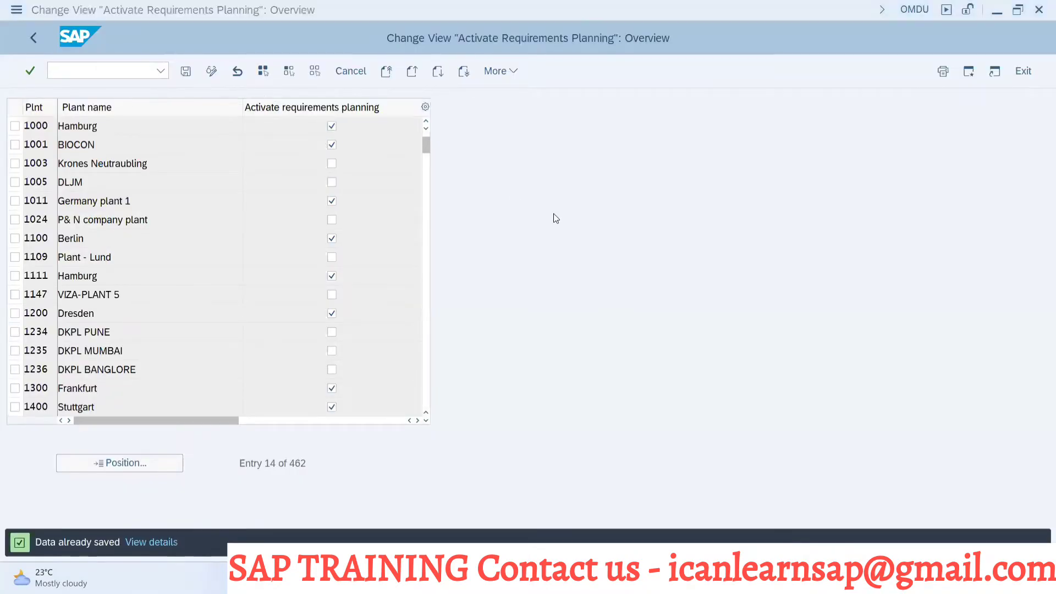
key("alt+Tab")
key("alt+Tab")
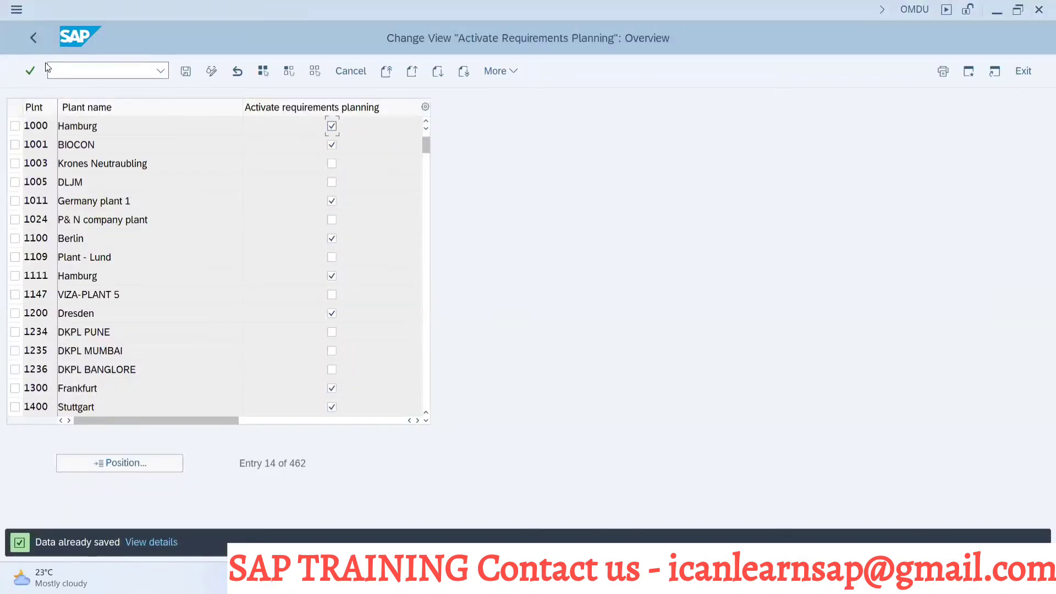
left_click(33, 46)
left_click(44, 42)
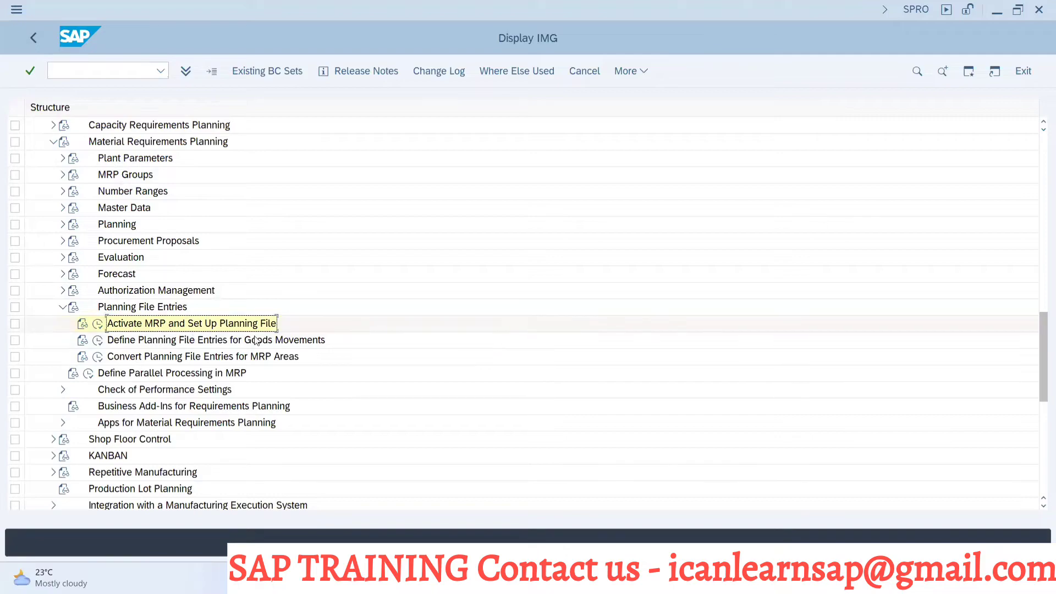
left_click(98, 324)
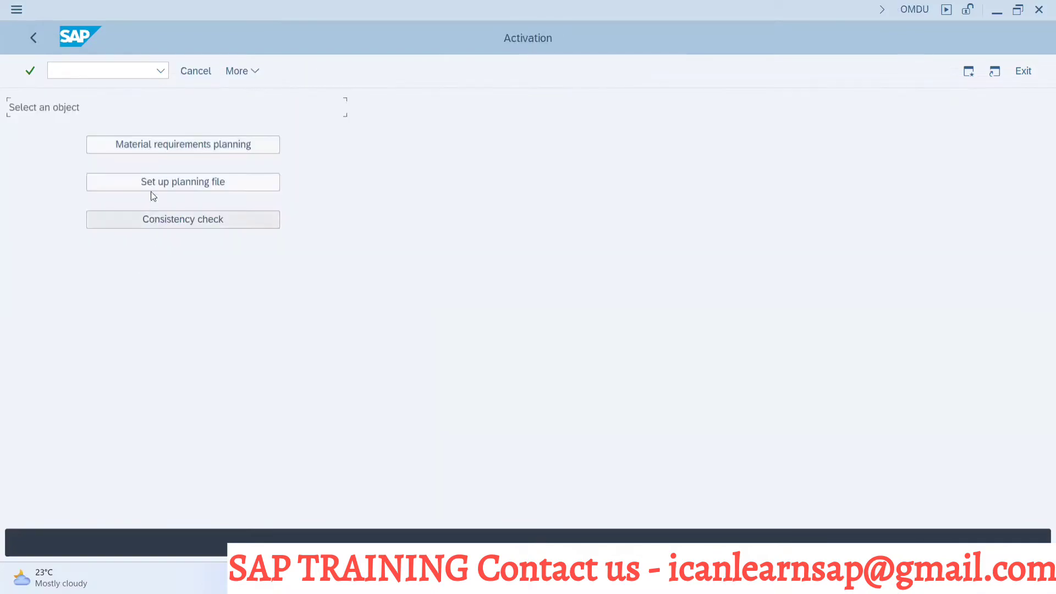
left_click(156, 186)
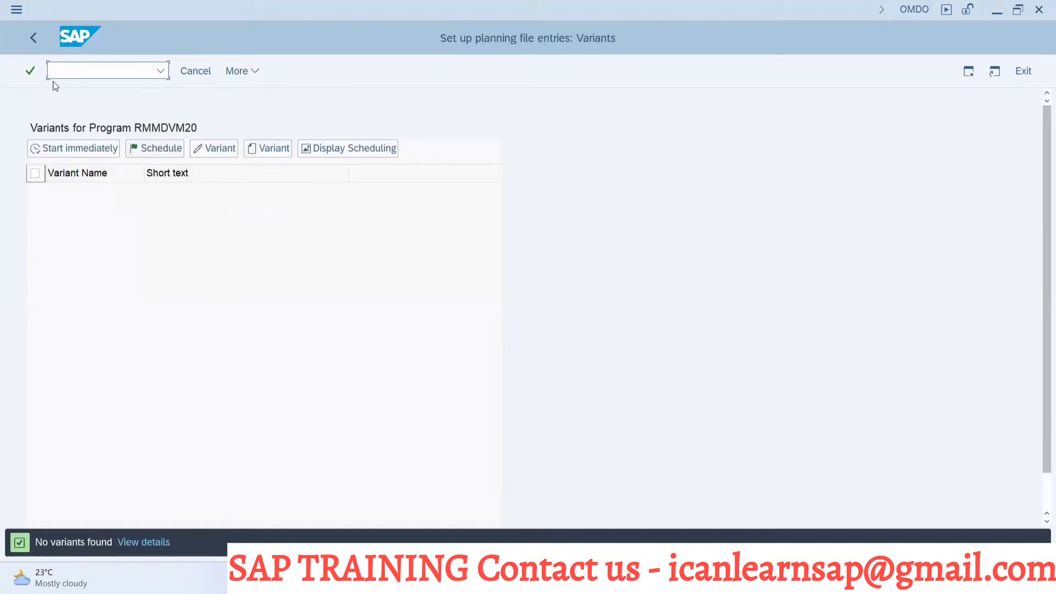
Leave the planning file setup, review the plants' requirements planning activation and return to the IMG
left_click(34, 38)
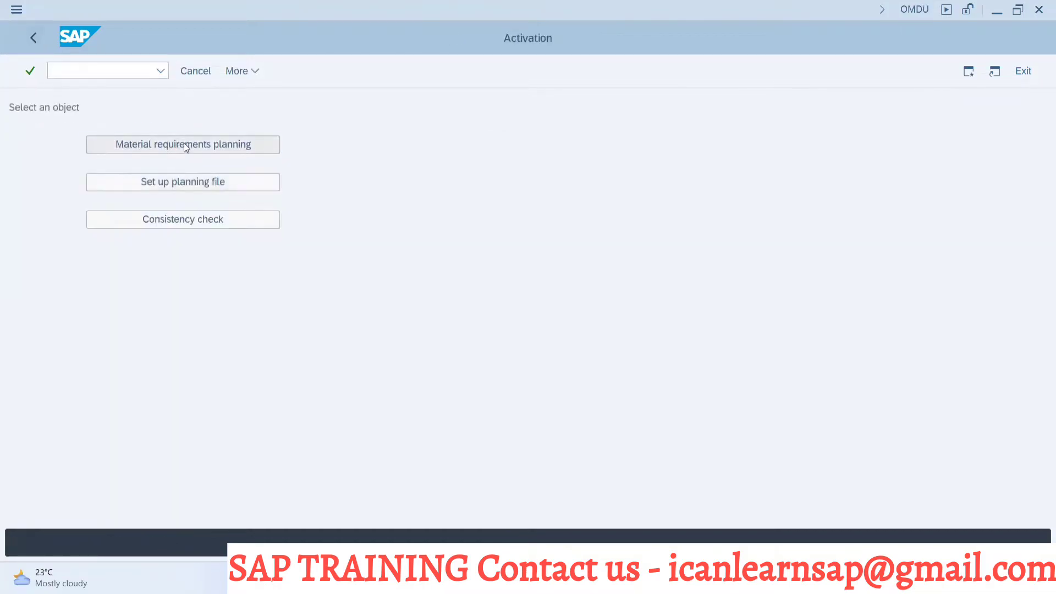
left_click(185, 143)
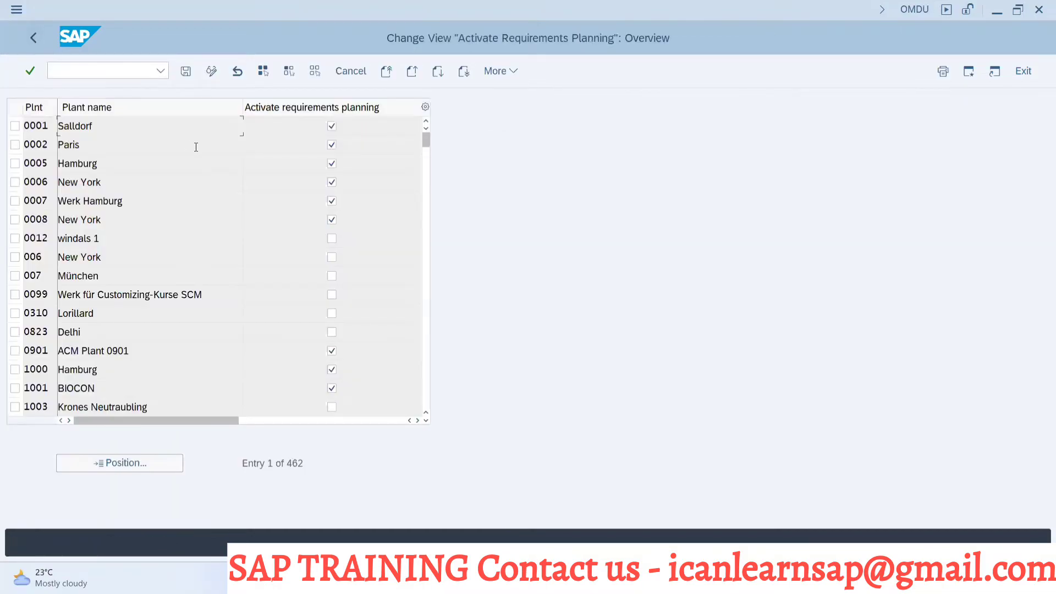
left_click(36, 39)
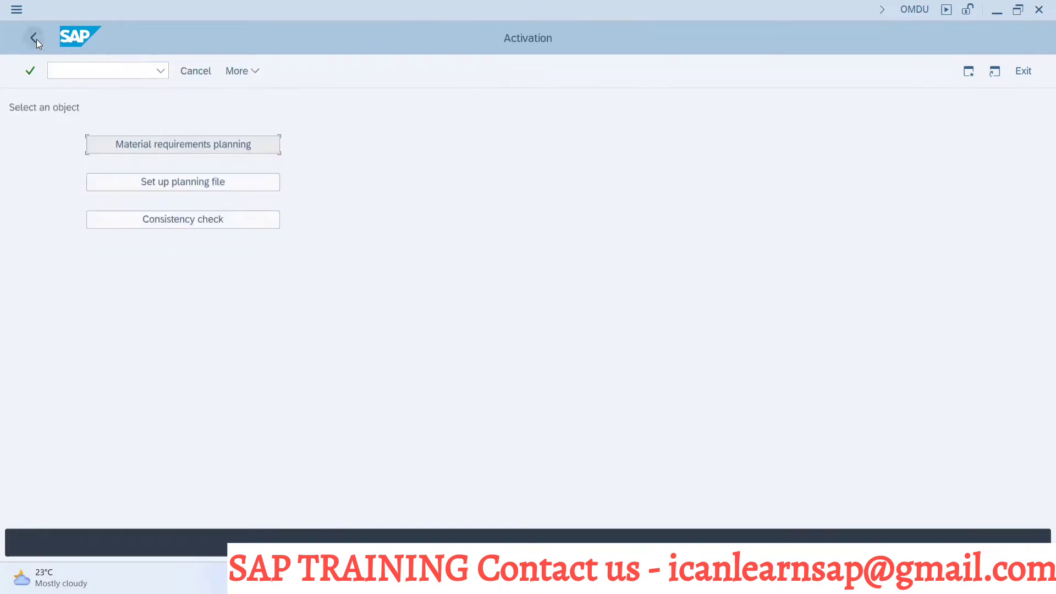
left_click(36, 42)
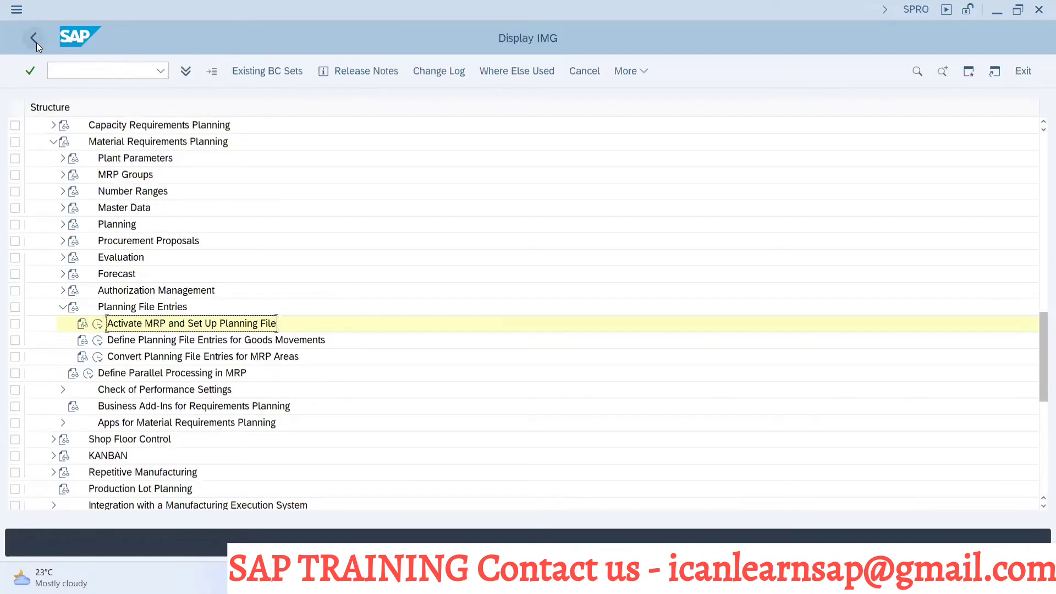
View the MD02 planning screen and switch to the PowerPoint slide on MRP run prerequisites
key("alt+Tab")
key("Tab")
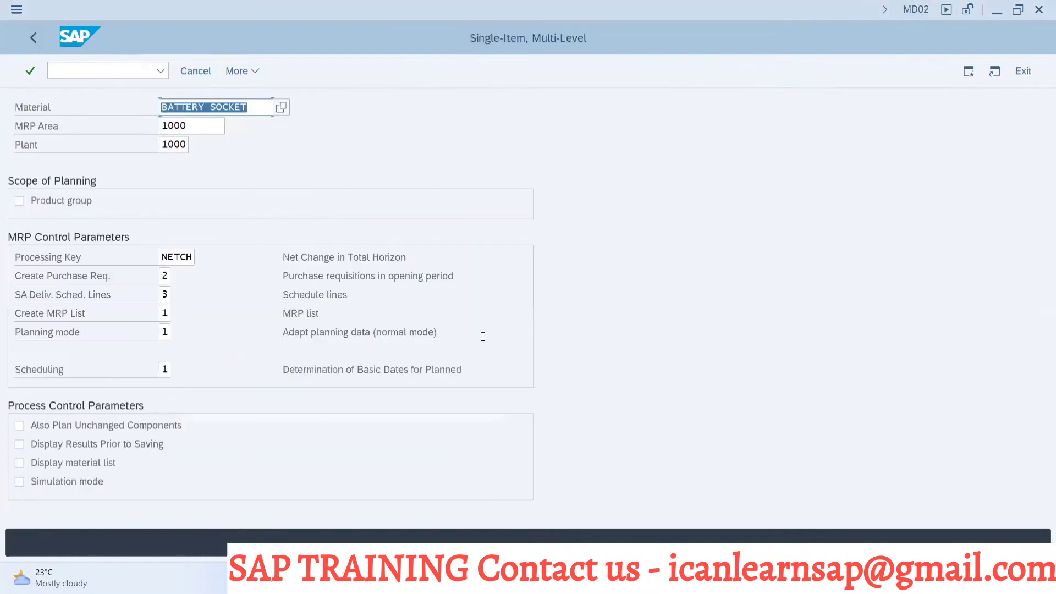
key("alt+Tab")
key("Tab")
key("Tab")
key("alt+shift+Tab")
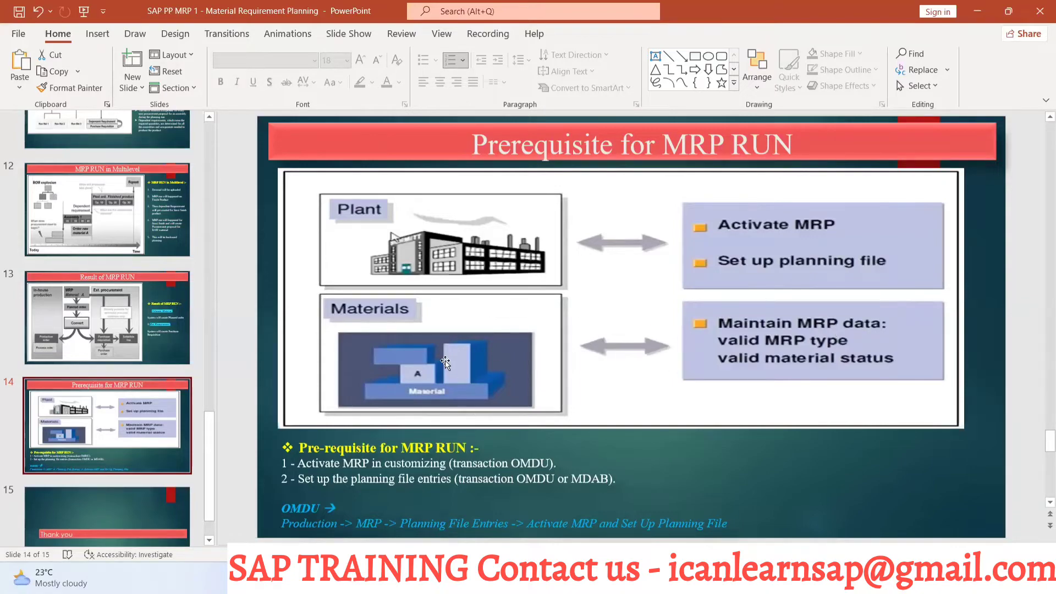
Switch to the IMG session, call transaction MM02 and open the MRP 1 view of material BATTERY SOCKET for plant 1000
key("alt+Tab")
key("alt+Tab")
left_click(109, 71)
type("/nmm0")
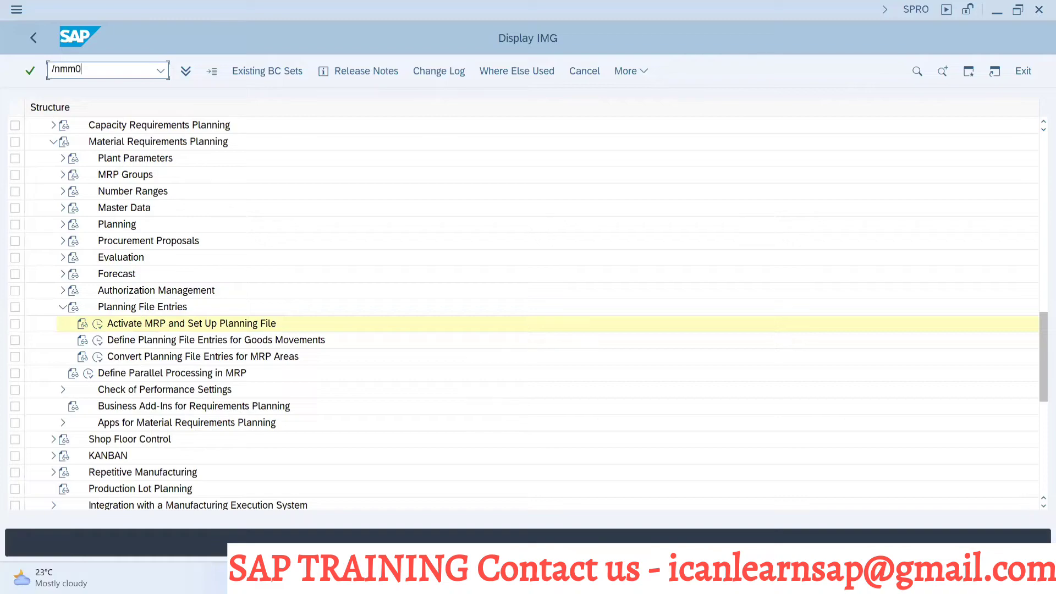
type("2")
key("Return")
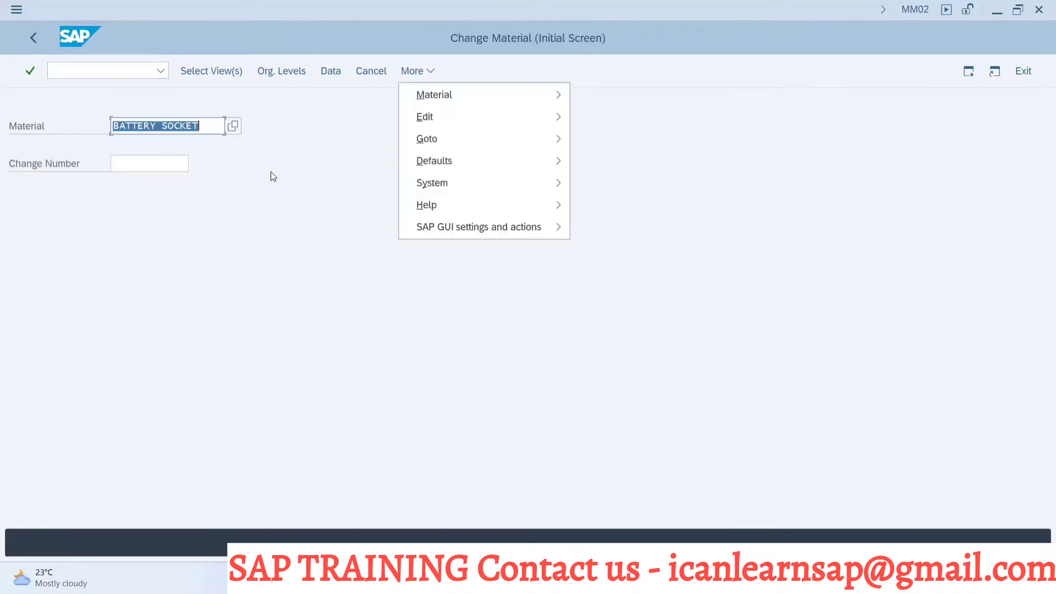
key("Return")
key("Return")
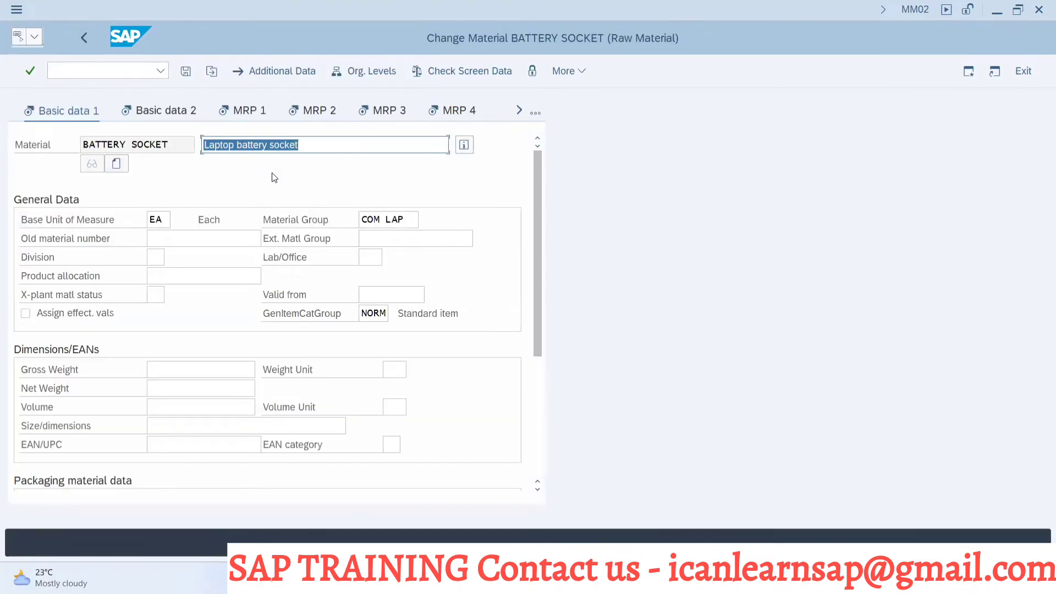
left_click(263, 110)
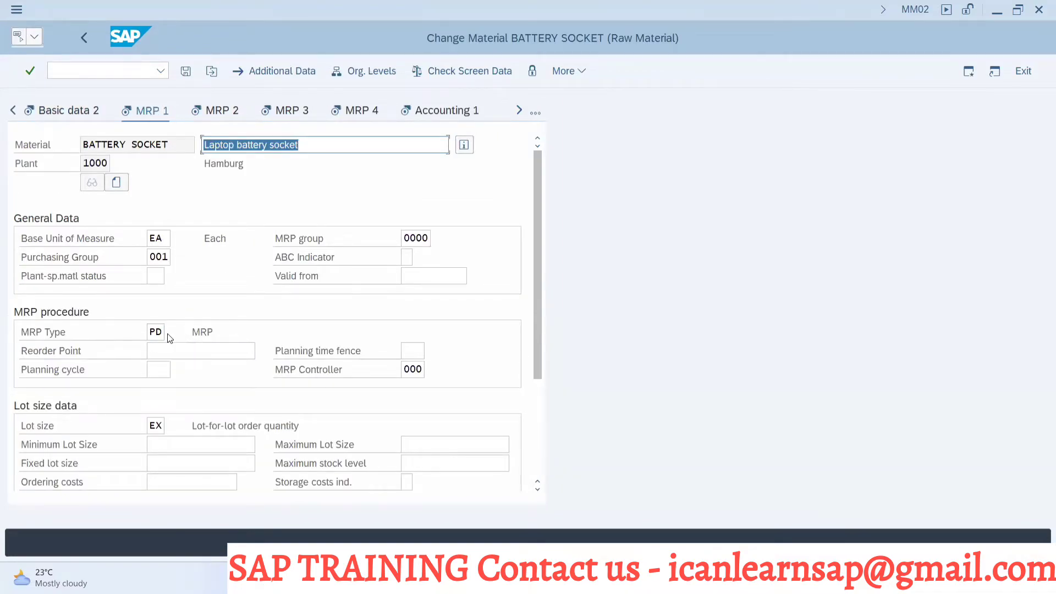
Set the MRP type of BATTERY SOCKET to ND and save the material
left_click(164, 333)
key("BackSpace")
key("BackSpace")
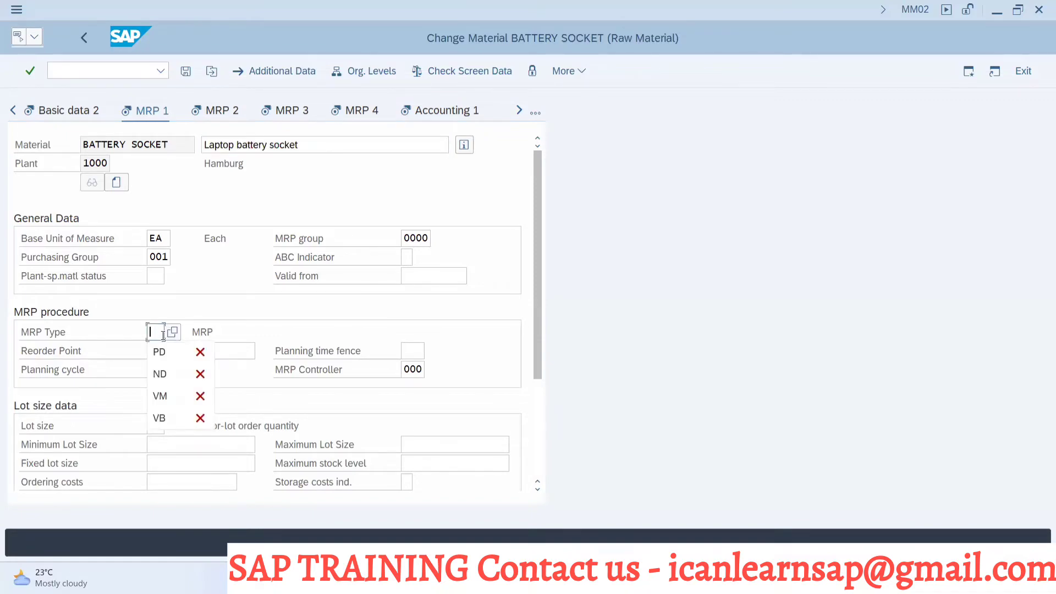
type("ND")
key("Return")
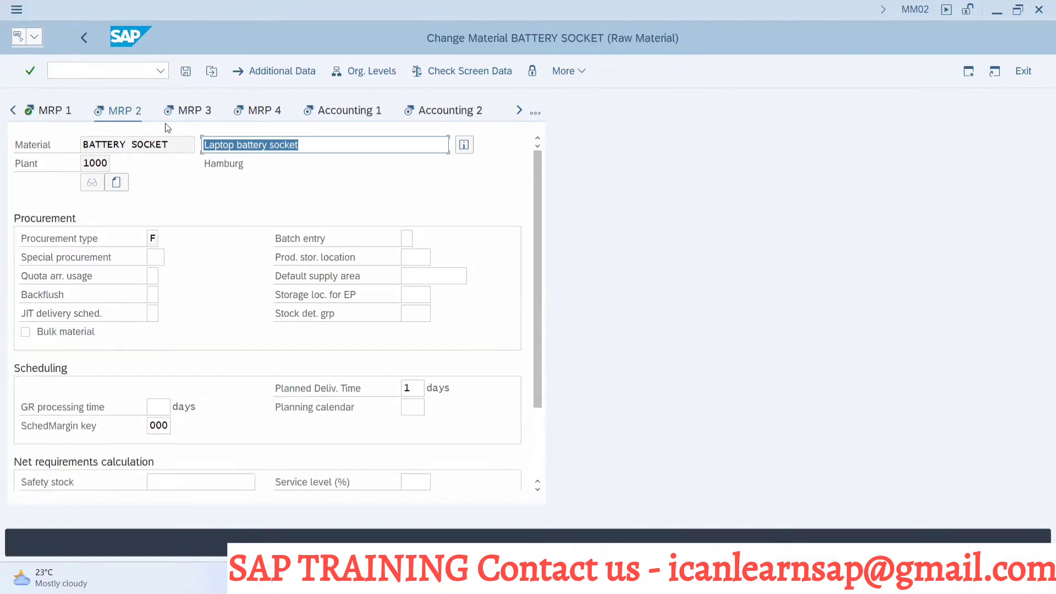
left_click(188, 75)
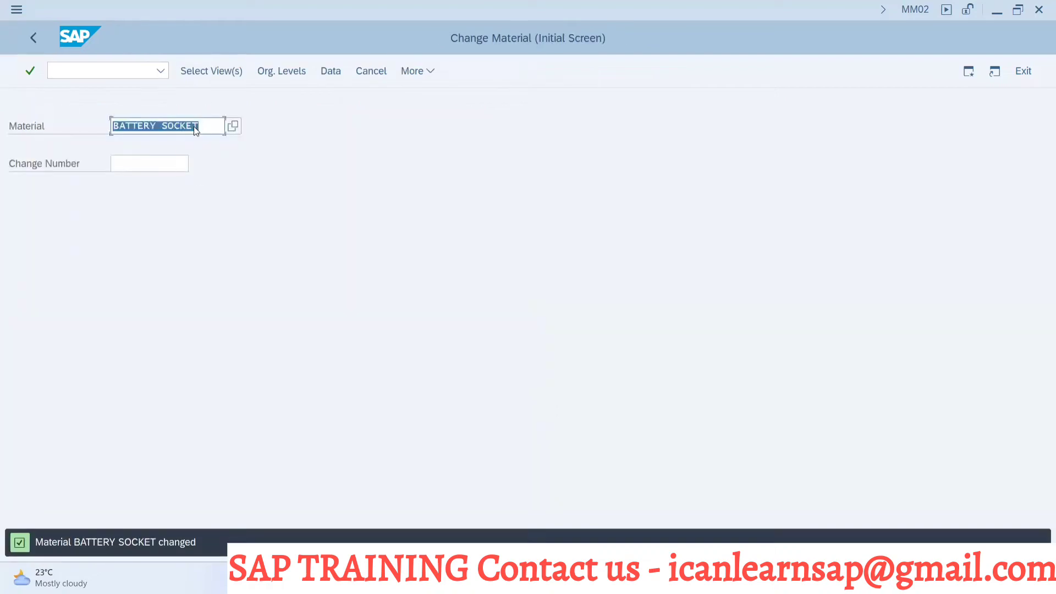
Try to plan BATTERY SOCKET in plant 1000 in the MD02 session and compare with the prerequisite slide in PowerPoint
key("alt+Tab")
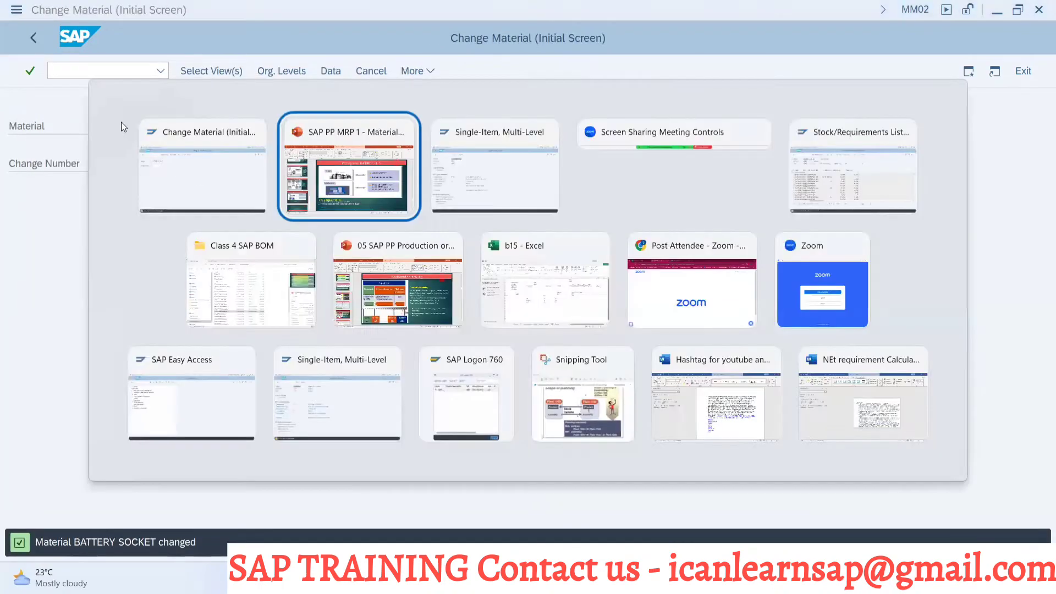
key("alt+Tab")
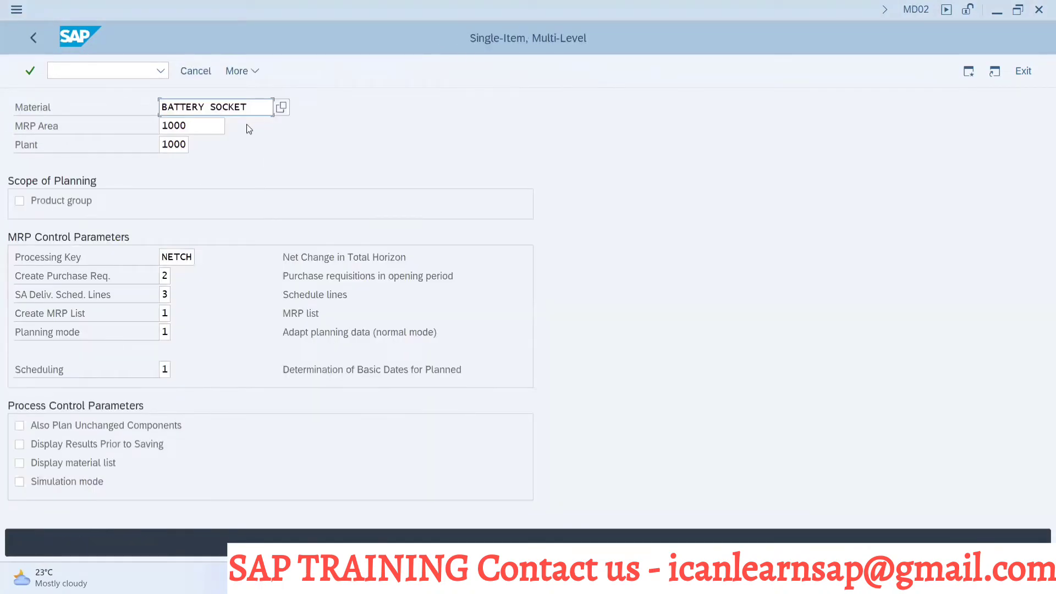
key("Return")
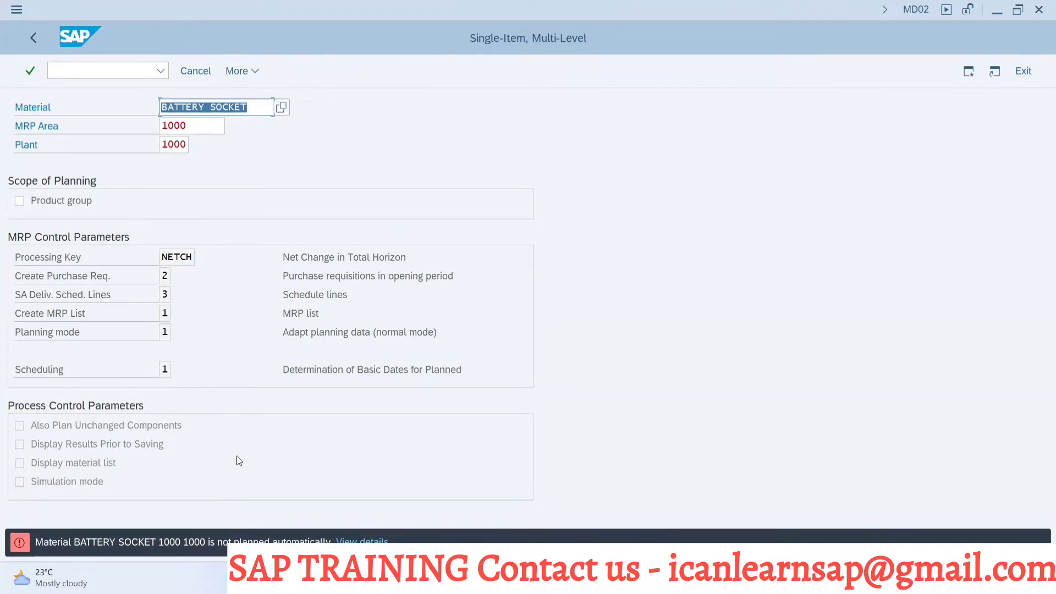
key("alt+Tab")
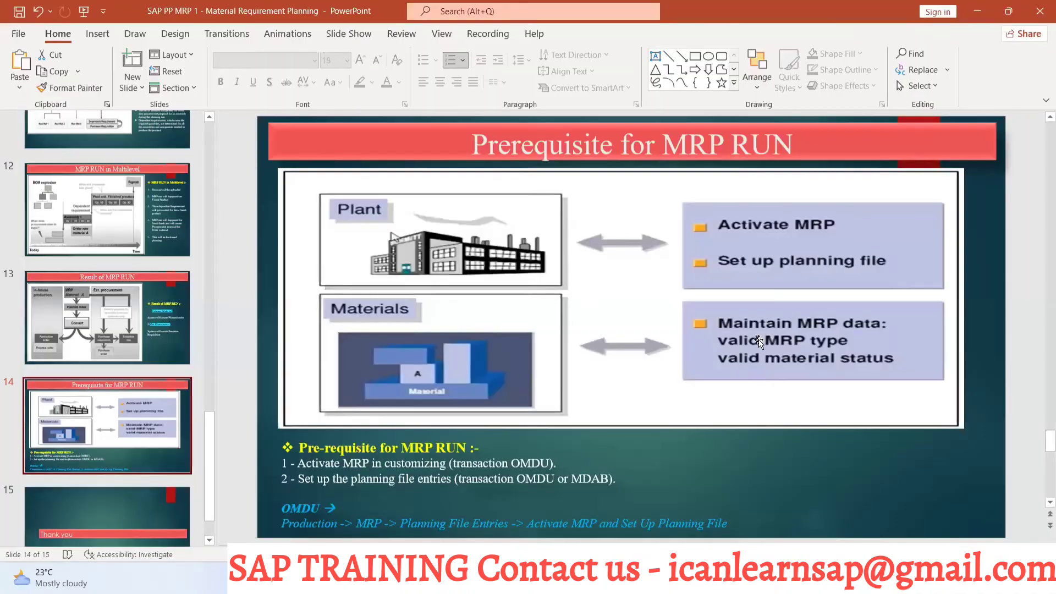
key("alt+Tab")
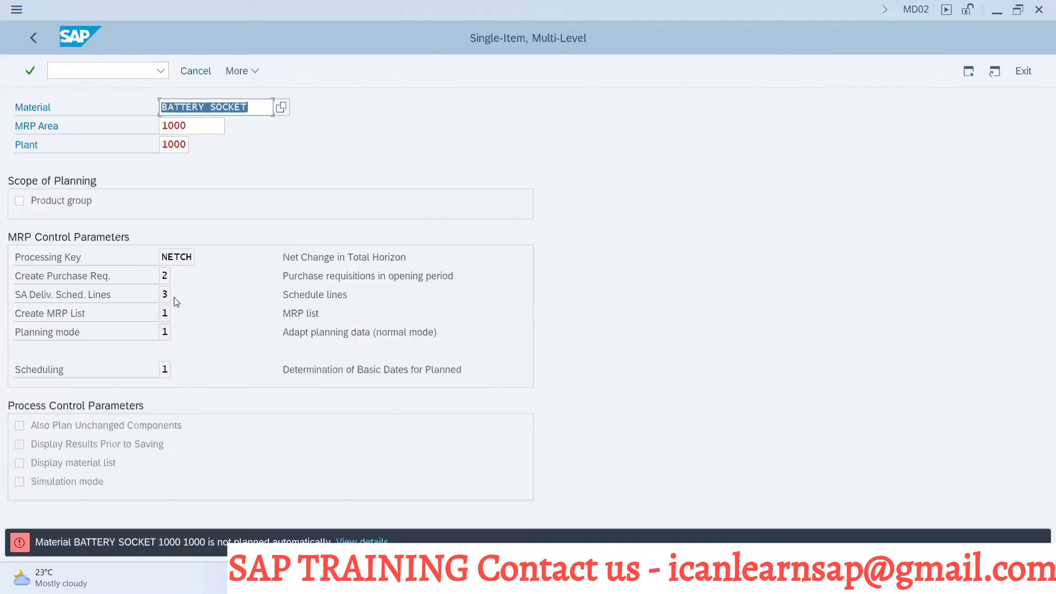
Reopen BATTERY SOCKET in the MM02 session and set its MRP type to PD in the MRP 1 view
key("alt+Tab")
key("Tab")
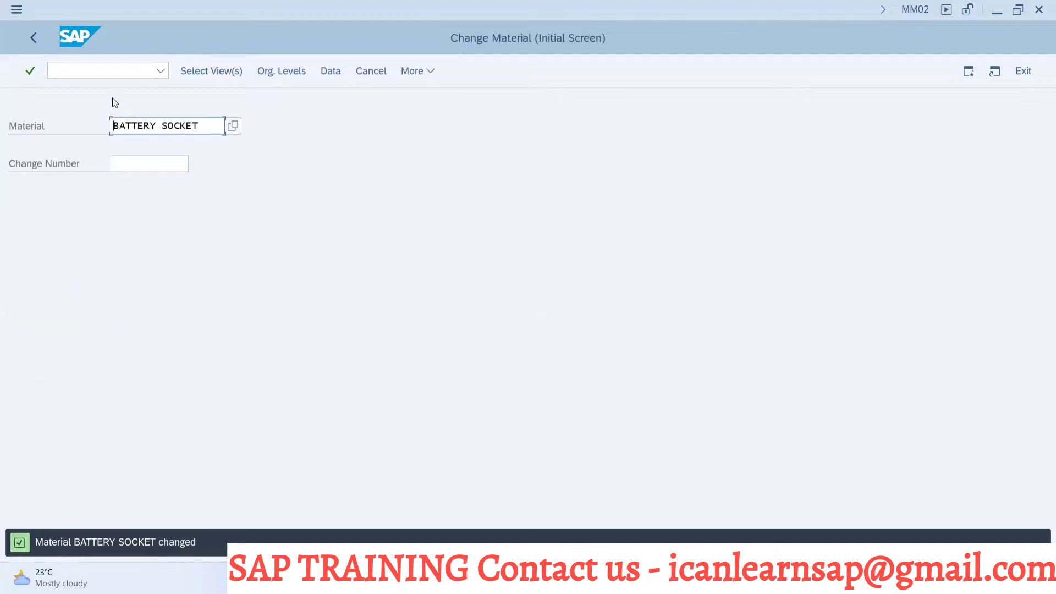
key("Return")
key("Return")
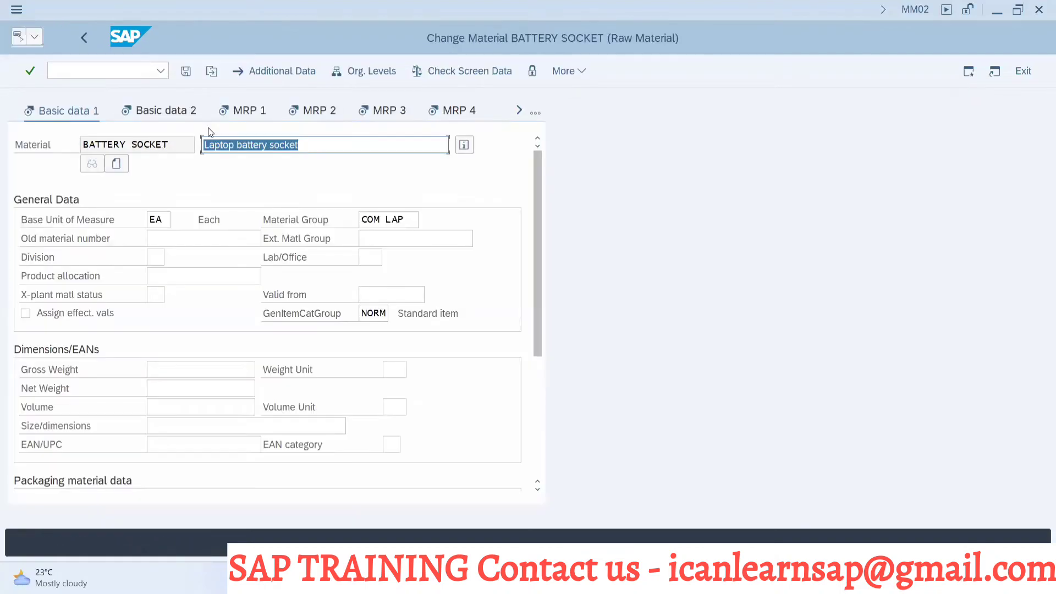
left_click(238, 110)
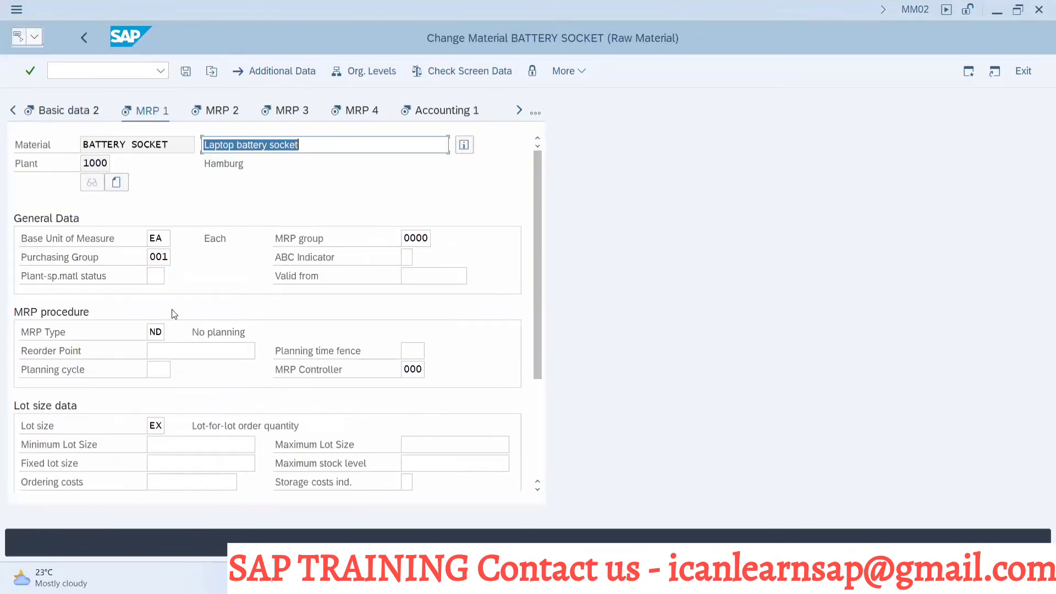
left_click(157, 338)
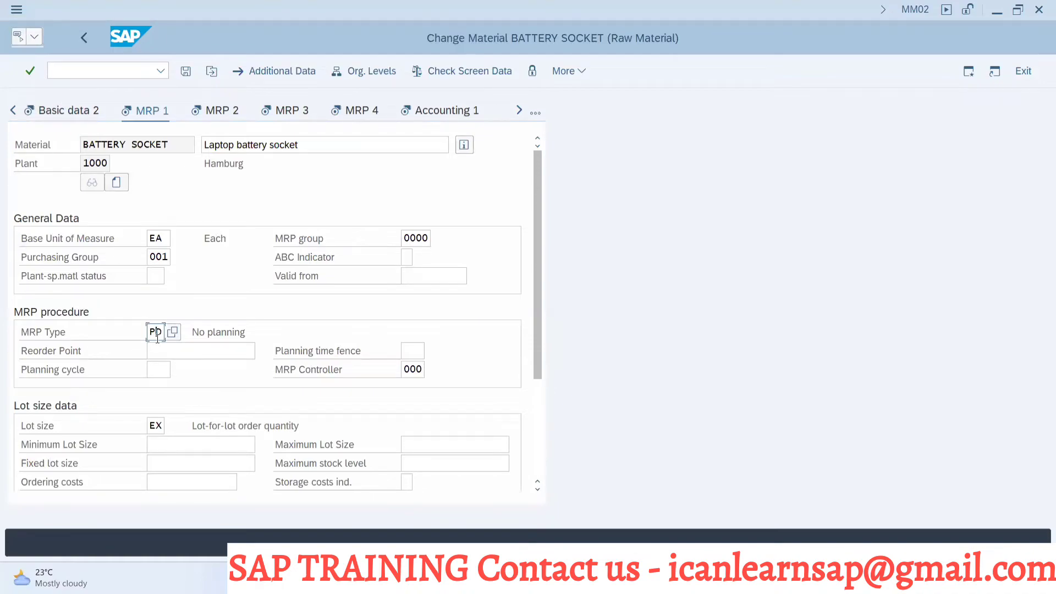
Review the list of available MRP types, check the PowerPoint prerequisite slide and return to the material's MRP 1 view
left_click(172, 332)
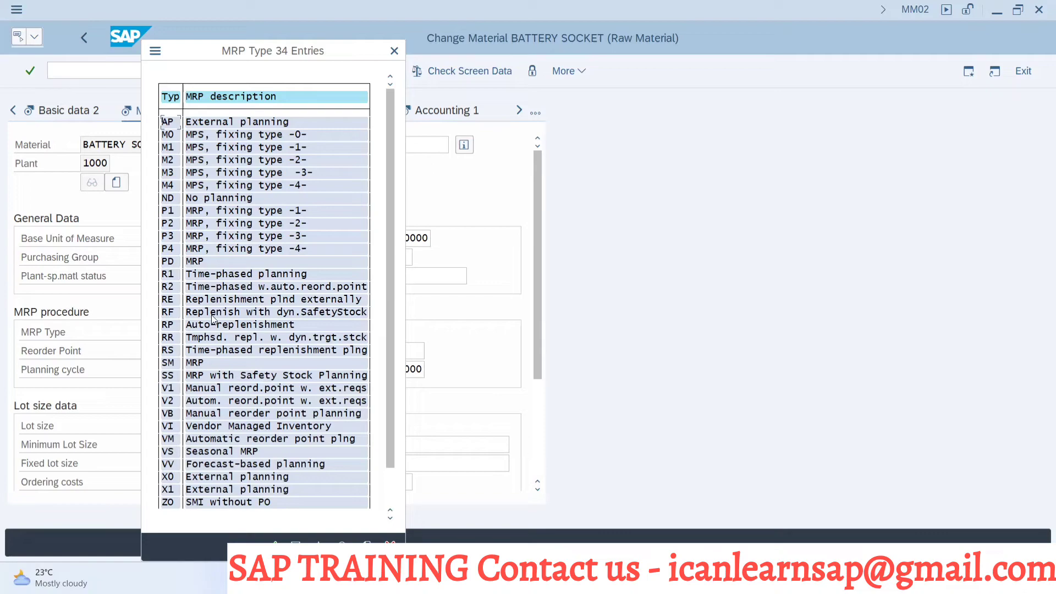
left_click(394, 51)
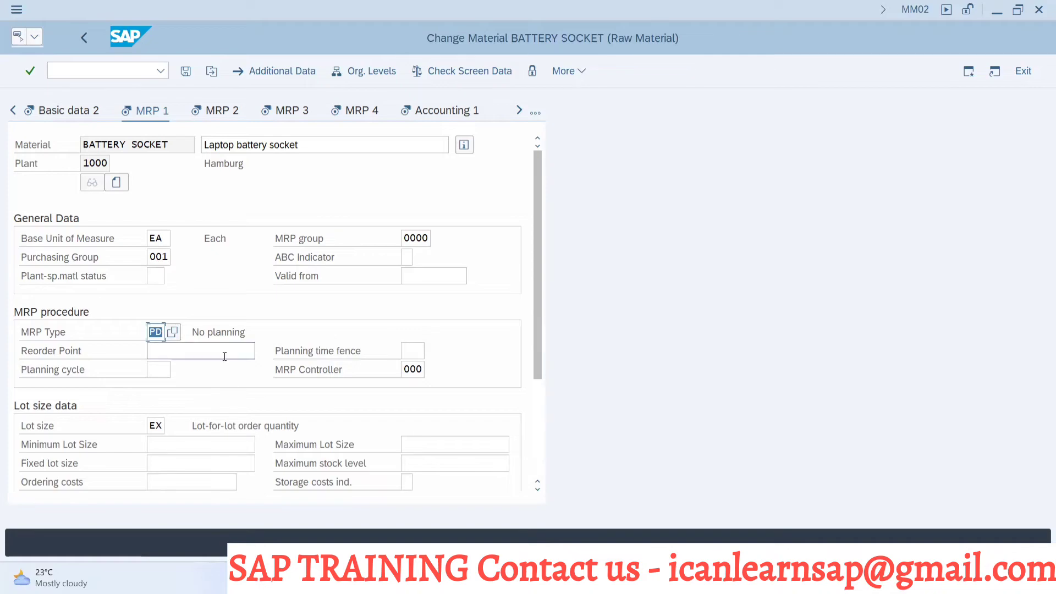
key("alt+Tab")
key("alt+Tab")
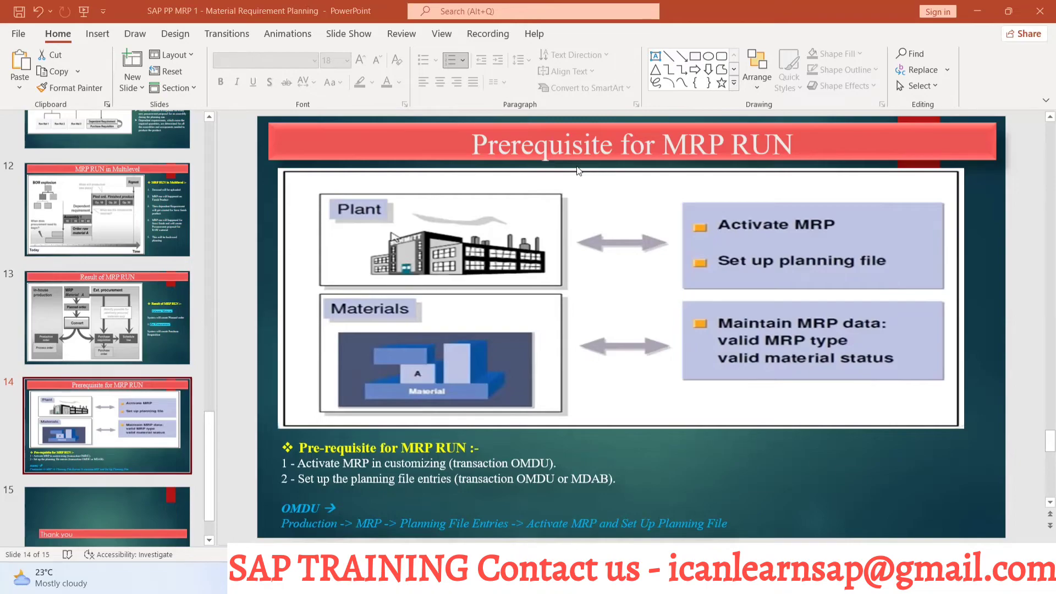
key("alt+Tab")
key("alt+Tab")
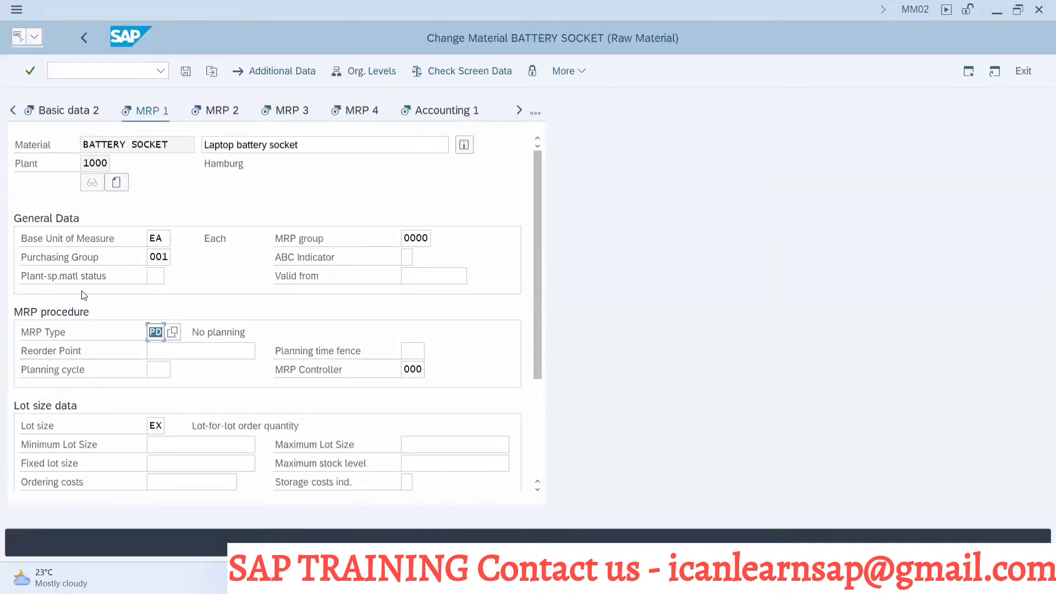
Set the plant-specific material status of BATTERY SOCKET to ZB (BLOCK FOR Production) and save the material
left_click(153, 276)
left_click(173, 276)
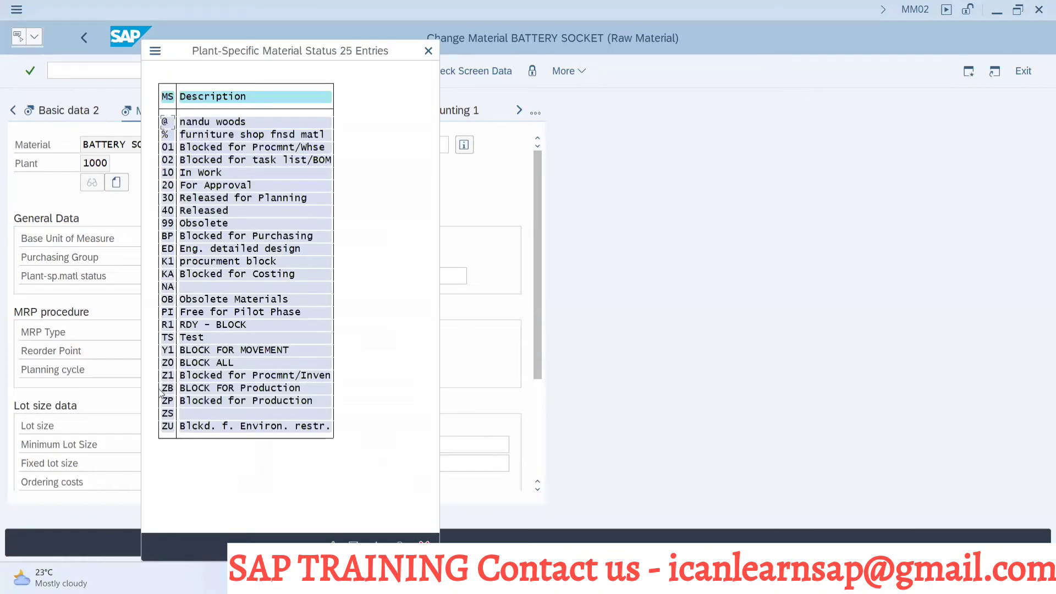
double_click(168, 387)
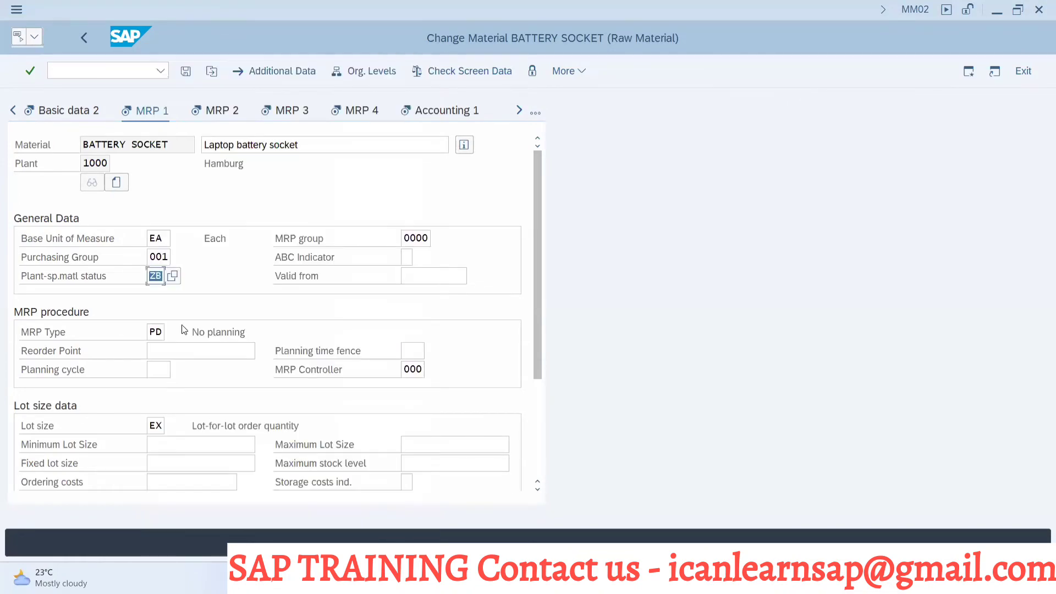
left_click(185, 71)
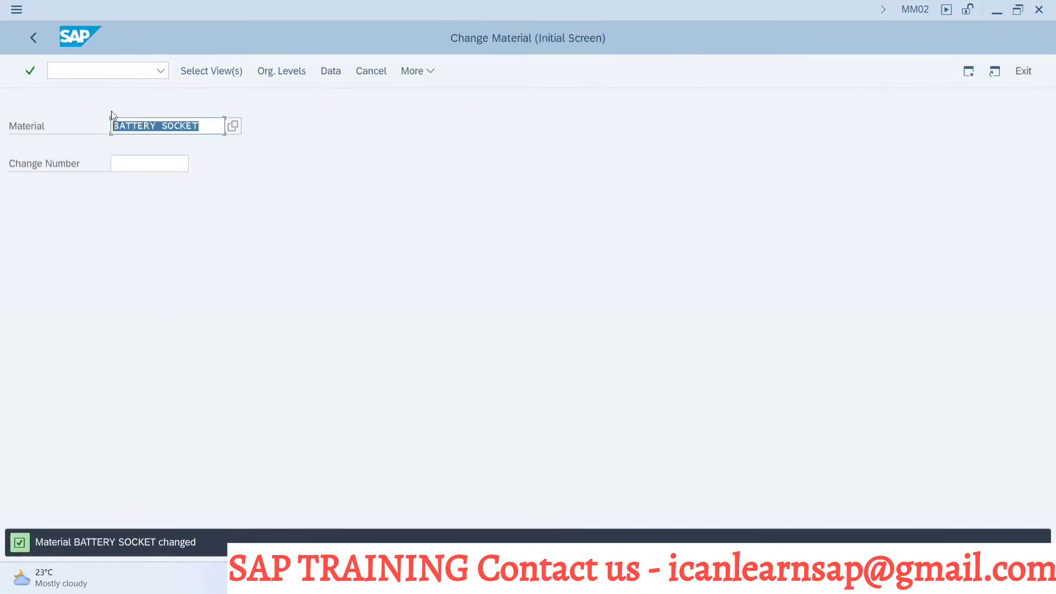
Restart MD02 in its session and try to plan BATTERY SOCKET in plant 1000 with the plant-specific status block
key("alt+Tab")
key("alt+Tab")
key("alt+Tab")
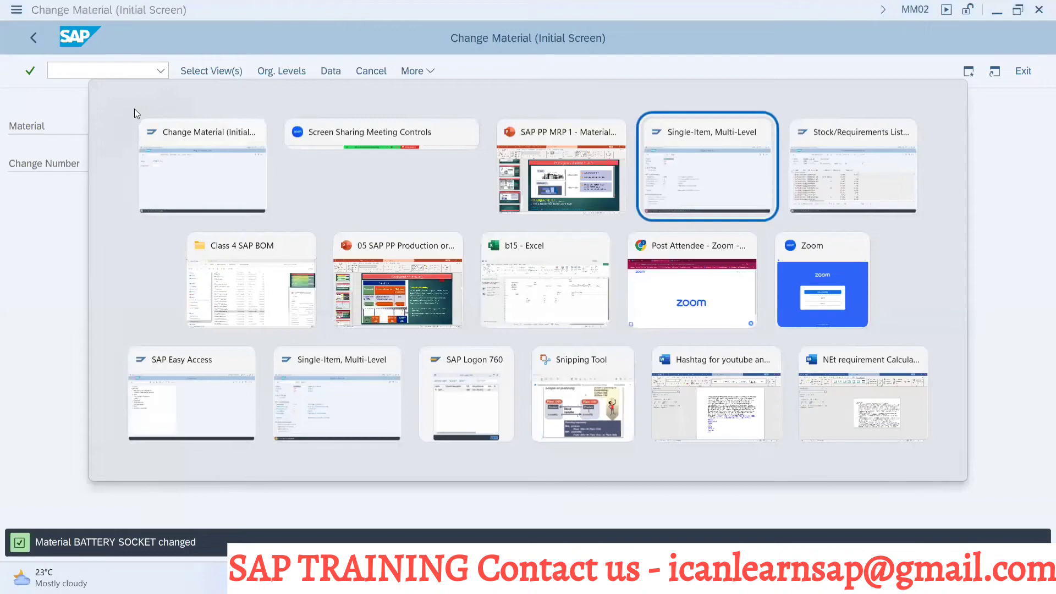
type("/nmd02")
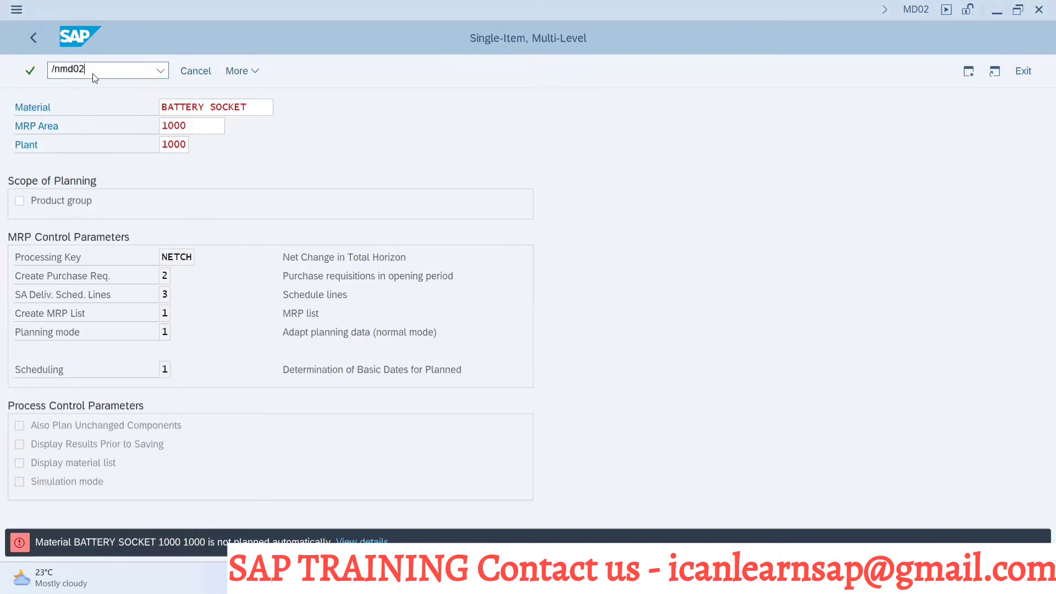
key("Return")
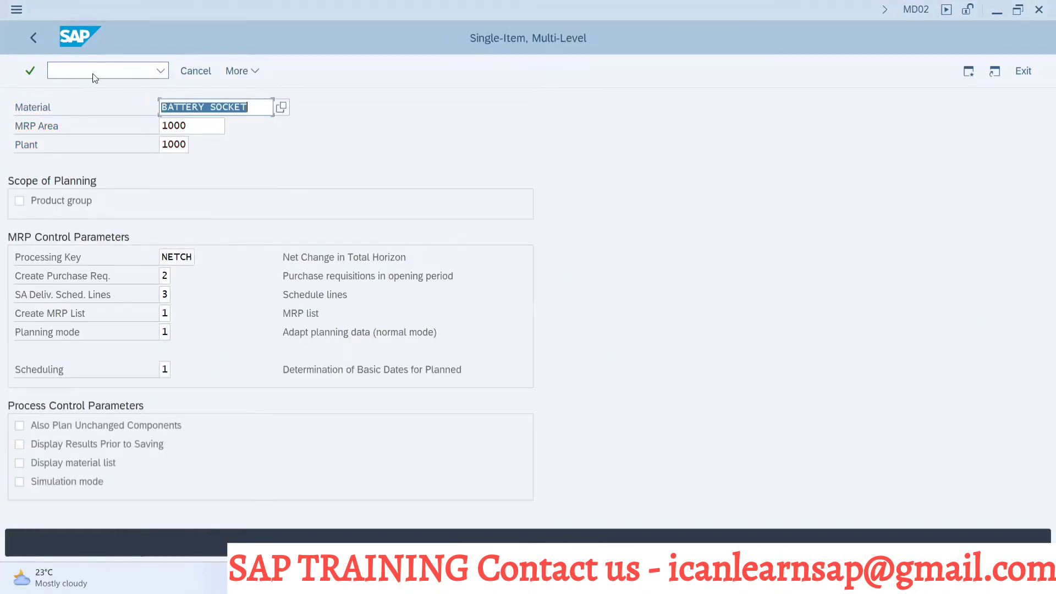
key("Return")
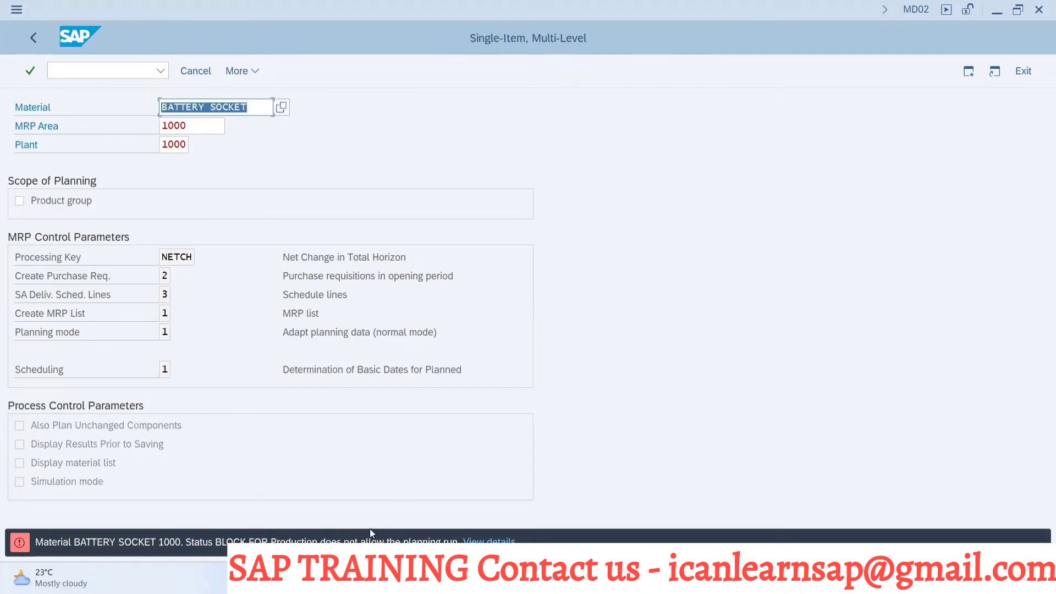
key("F3")
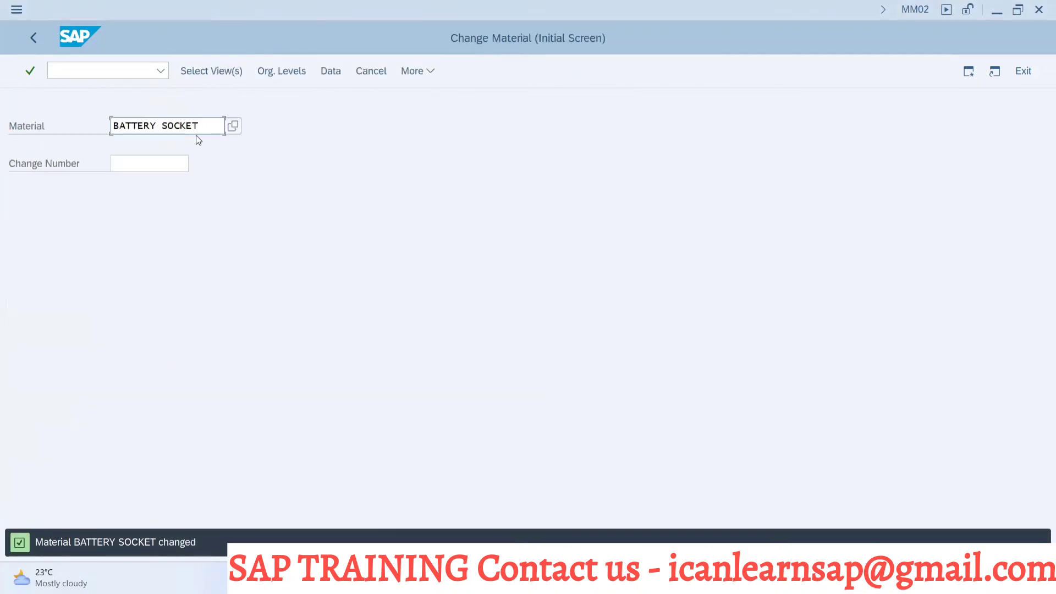
Reopen BATTERY SOCKET in the MM02 session and clear its plant-specific material status in the MRP 1 view
key("Return")
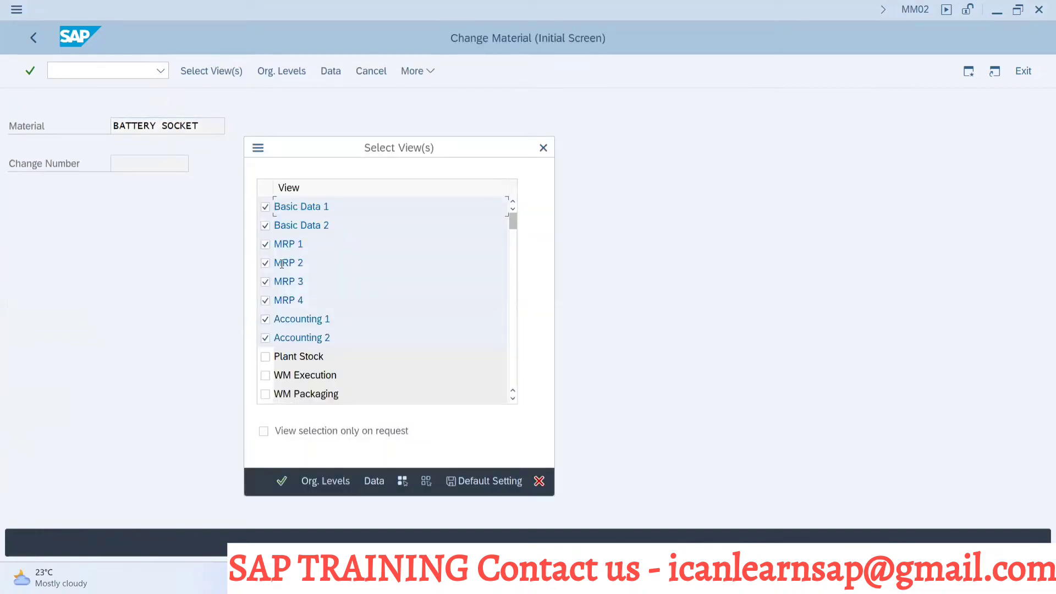
key("Return")
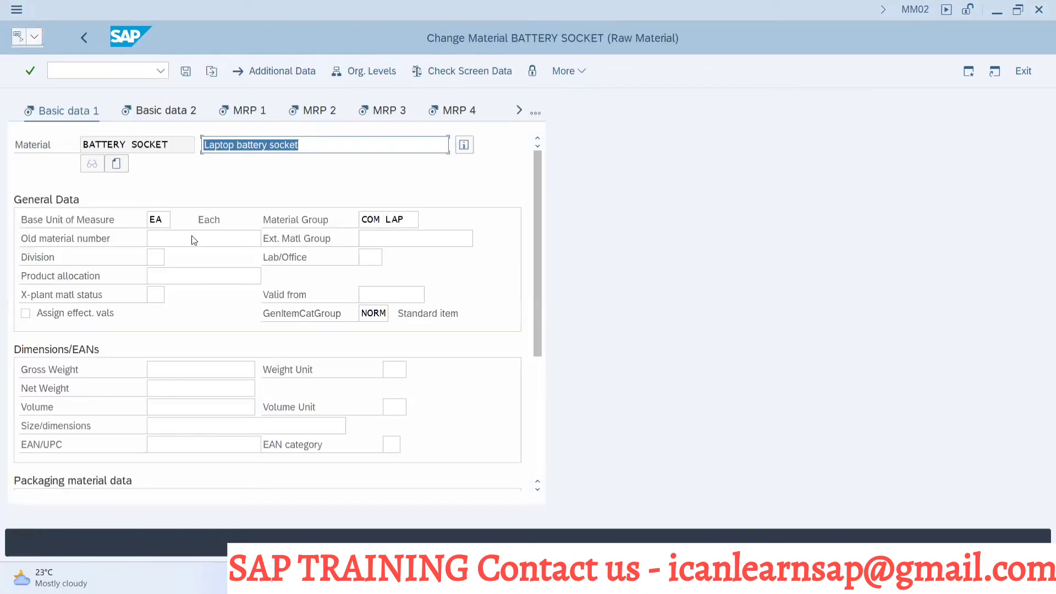
left_click(262, 110)
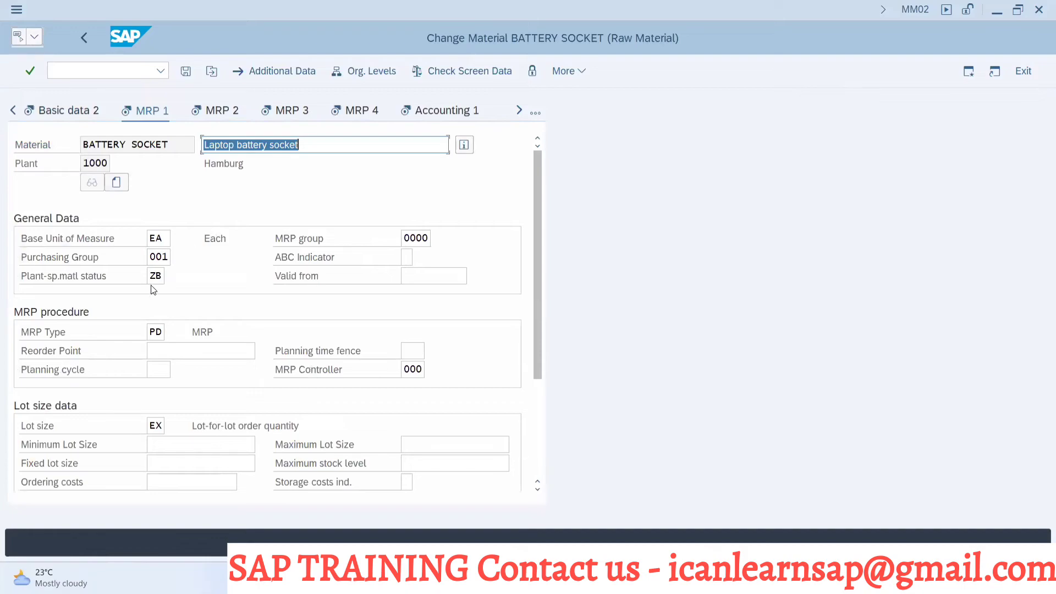
left_click(161, 277)
key("BackSpace")
key("BackSpace")
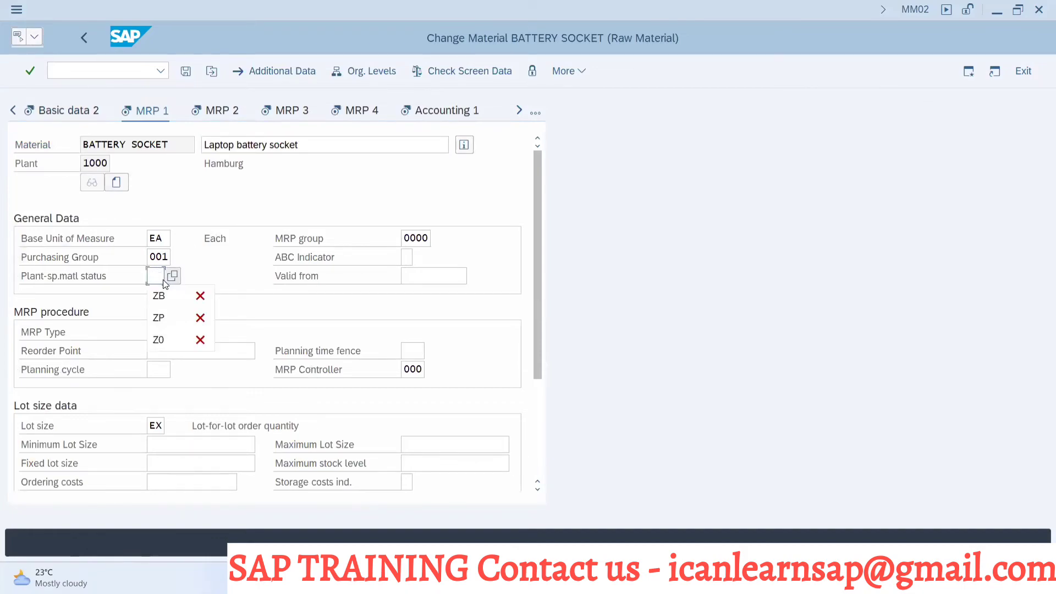
key("Escape")
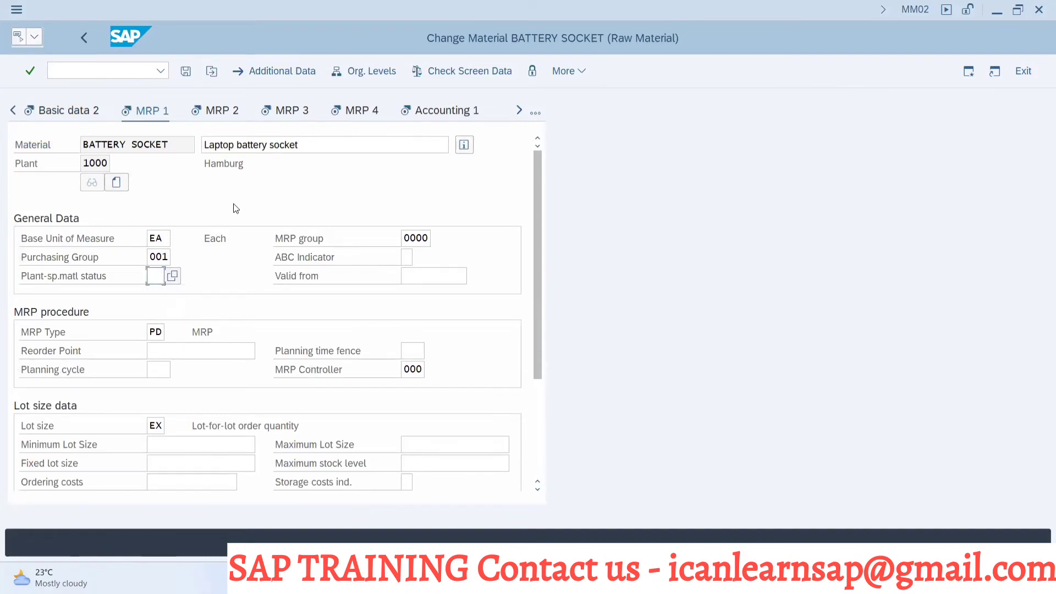
Set the cross-plant material status of BATTERY SOCKET to ZB (BLOCK FOR Production) in Basic data 1 and save the material
left_click(541, 112)
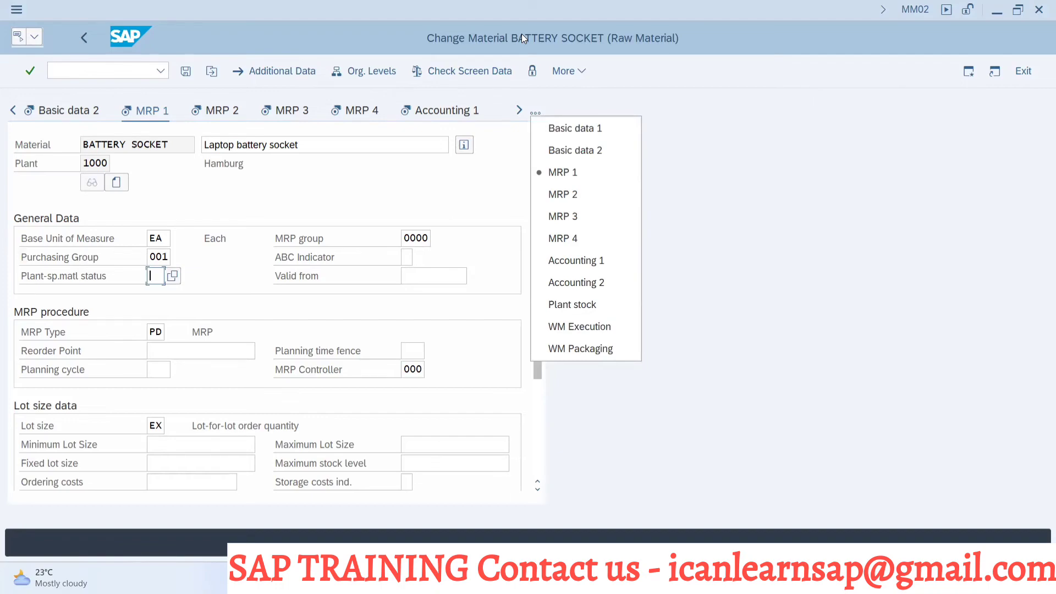
left_click(565, 129)
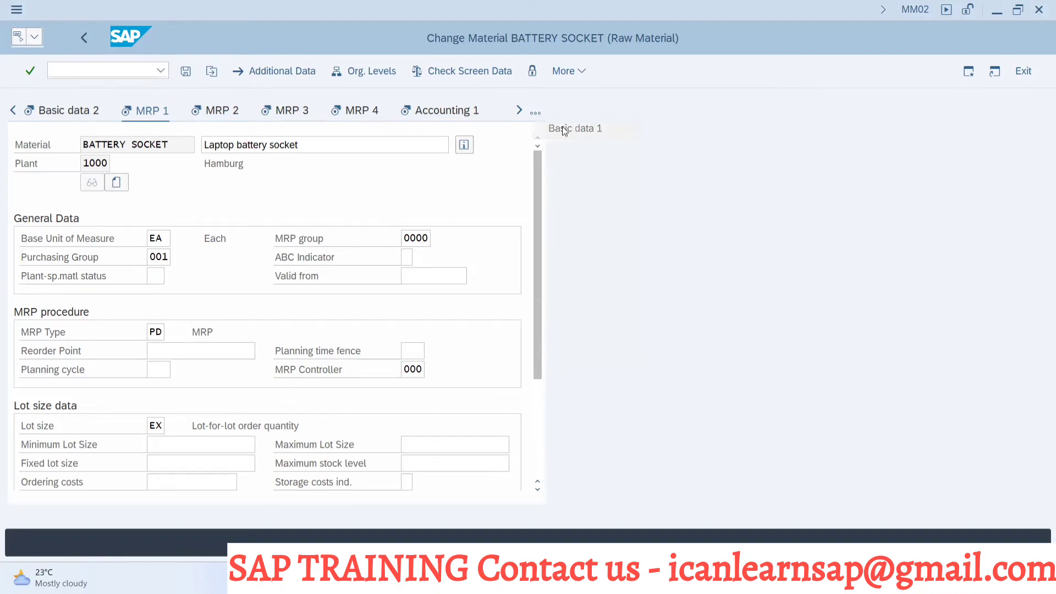
left_click(155, 295)
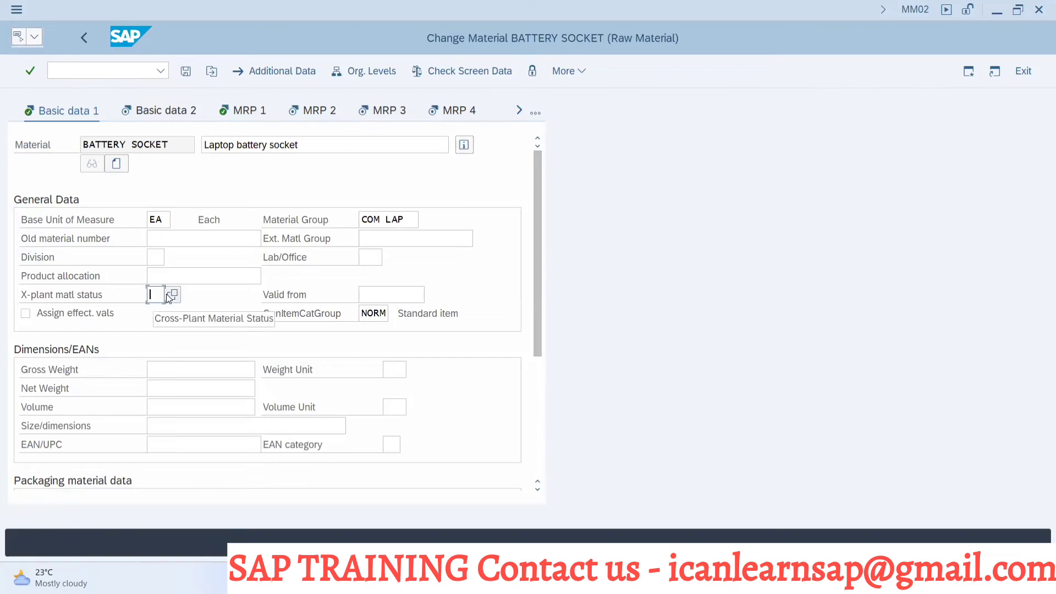
left_click(169, 295)
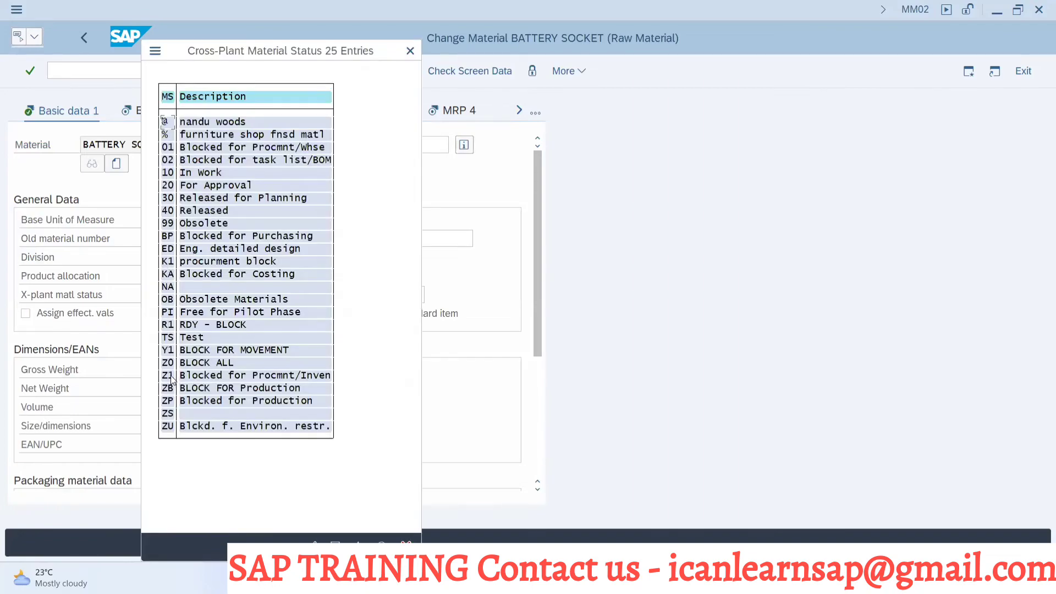
double_click(168, 387)
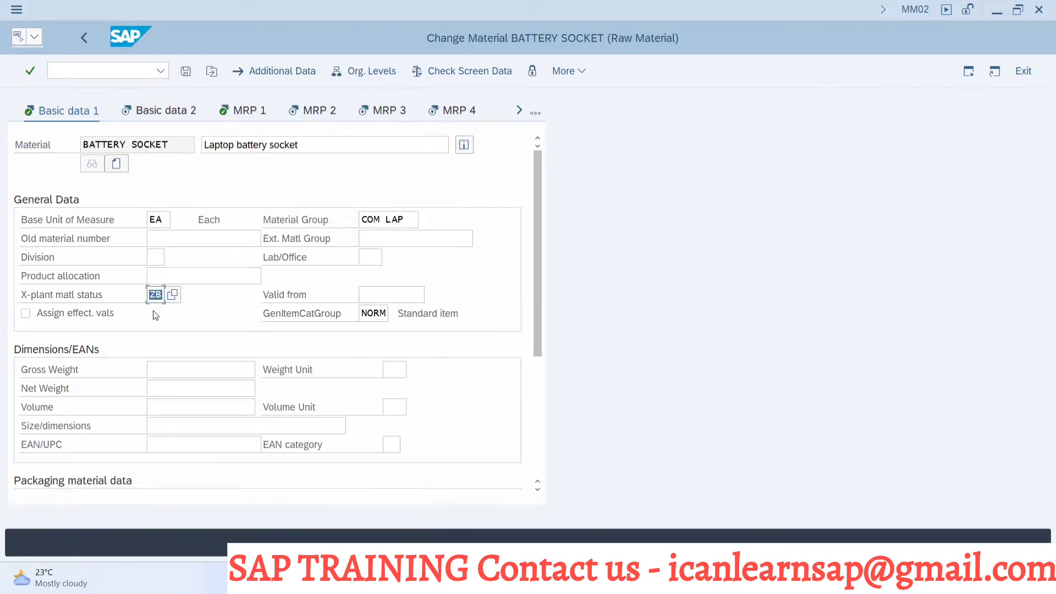
left_click(185, 71)
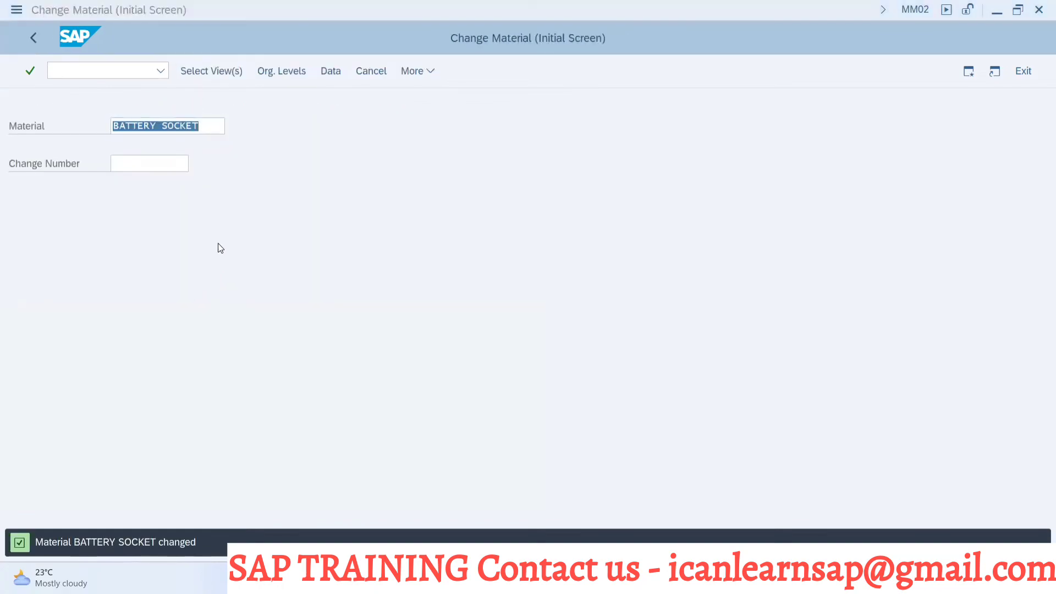
Reopen MD02 in the planning session and try to plan BATTERY SOCKET with the cross-plant status block
key("alt+Tab")
key("alt+Tab")
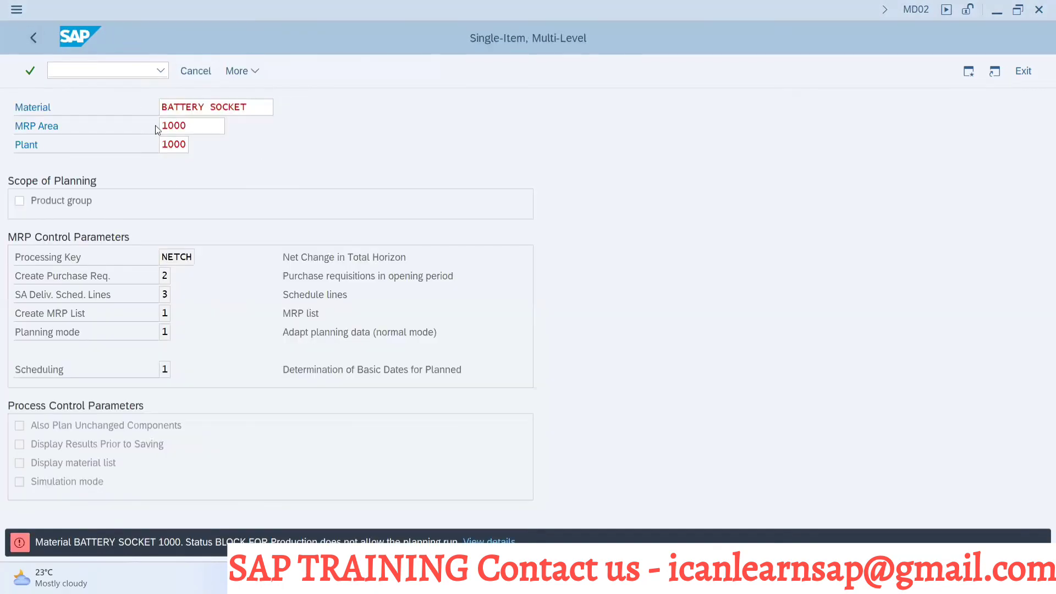
key("F3")
type("md02")
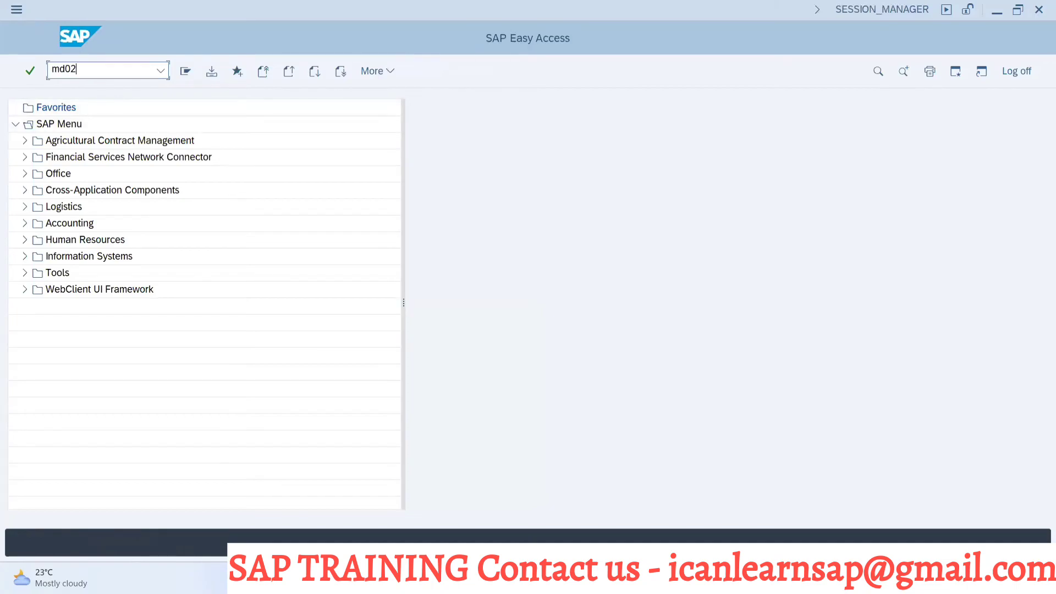
key("Return")
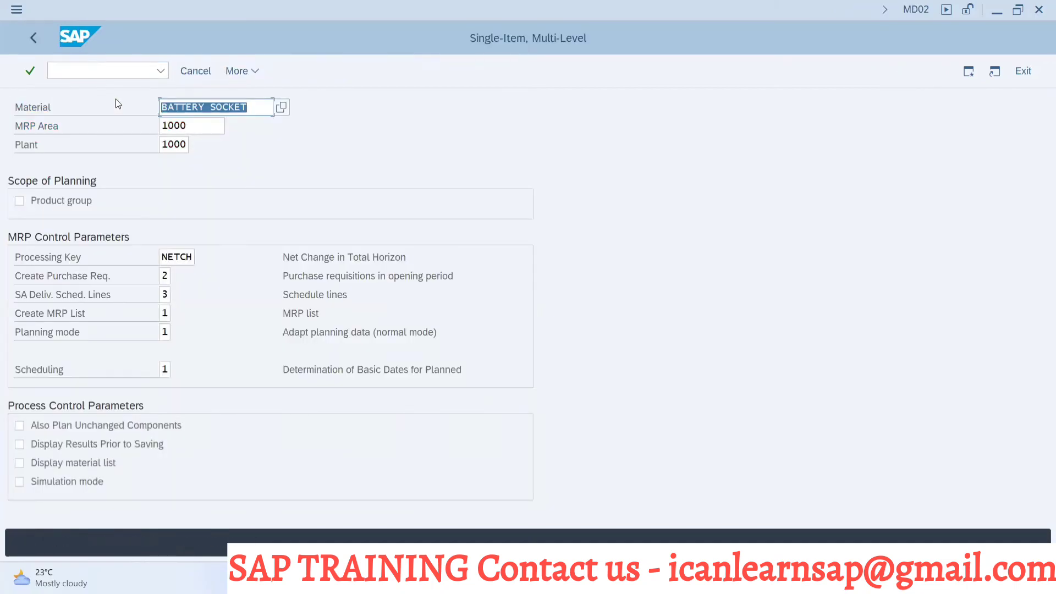
key("Return")
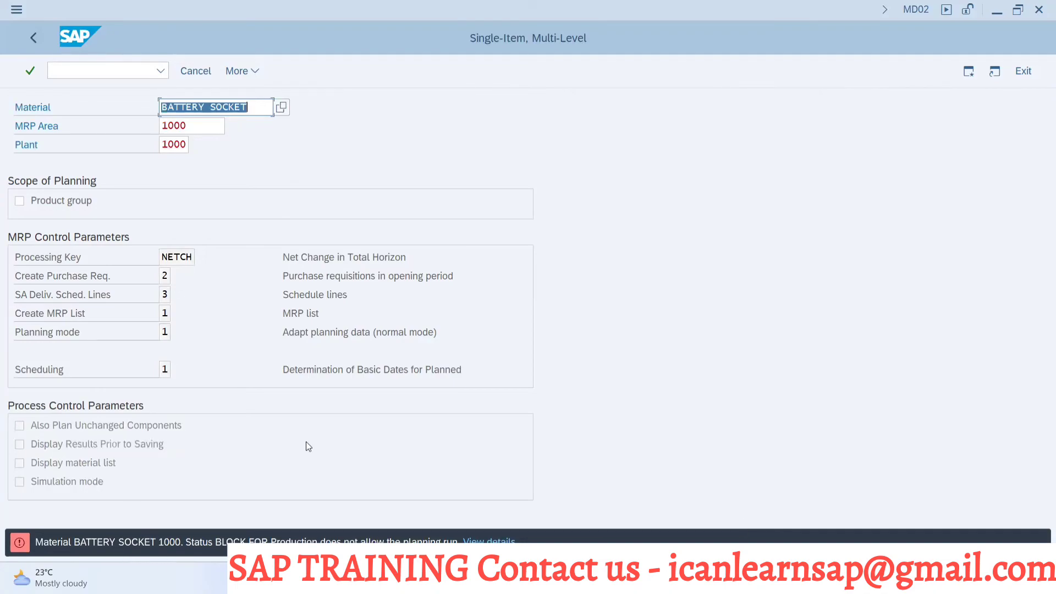
Check the valid material status requirement on the PowerPoint prerequisite slide, and return to the planning session to leave MD02
key("alt+Tab")
key("alt+Tab")
key("alt+Tab")
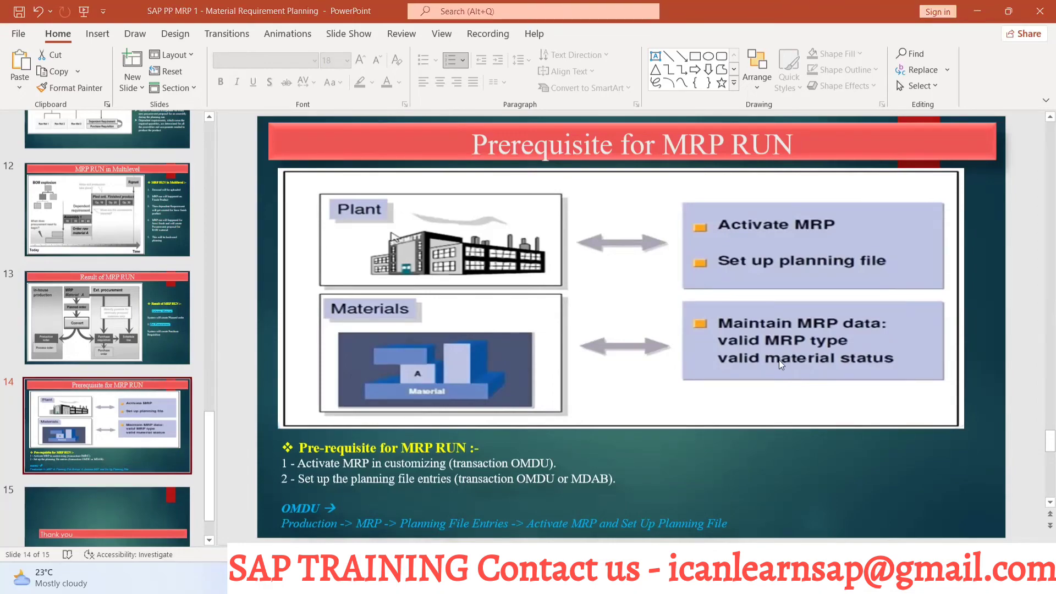
key("alt+Tab")
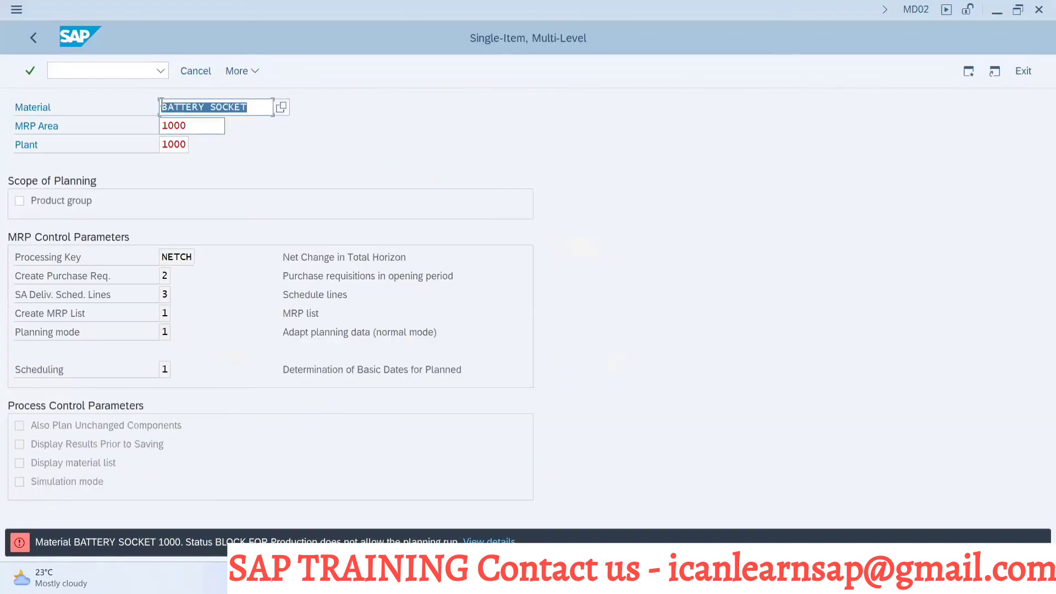
left_click(25, 41)
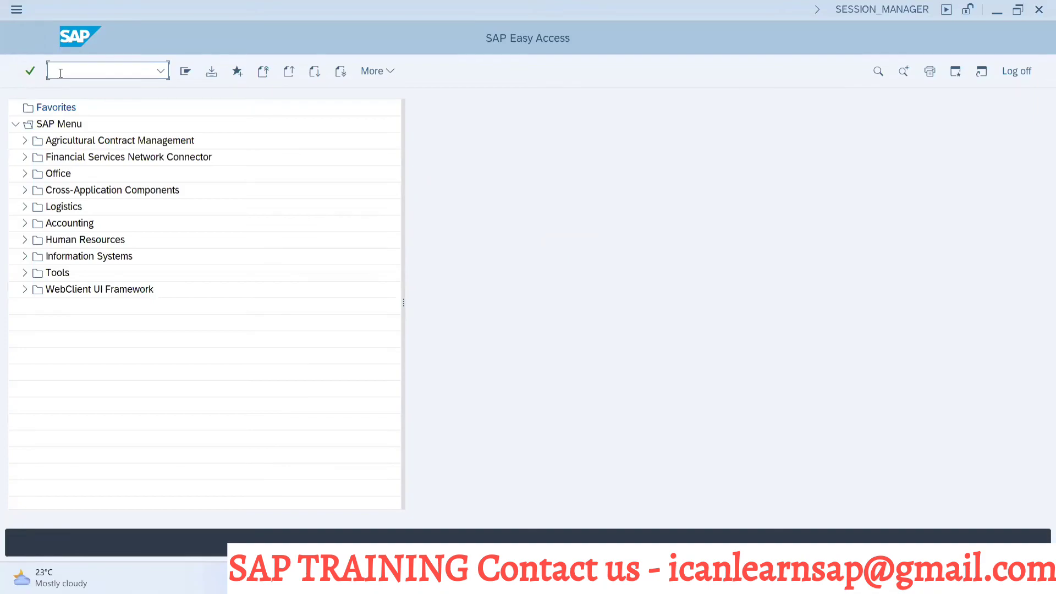
Reopen BATTERY SOCKET in the MM02 session and clear its cross-plant material status in Basic data 1
key("alt+Tab")
key("alt+Tab")
key("alt+Tab")
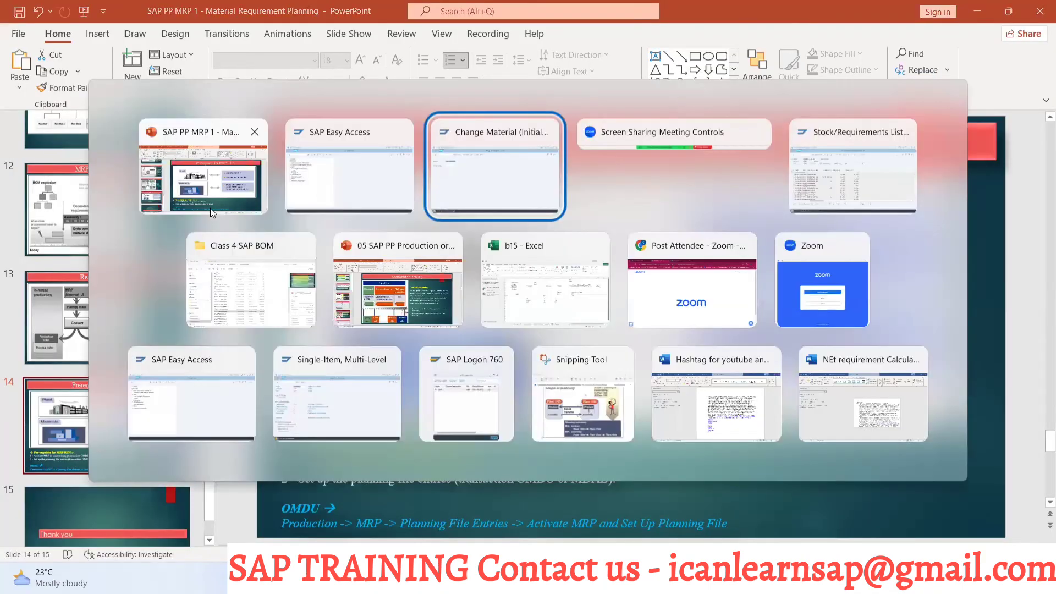
key("Return")
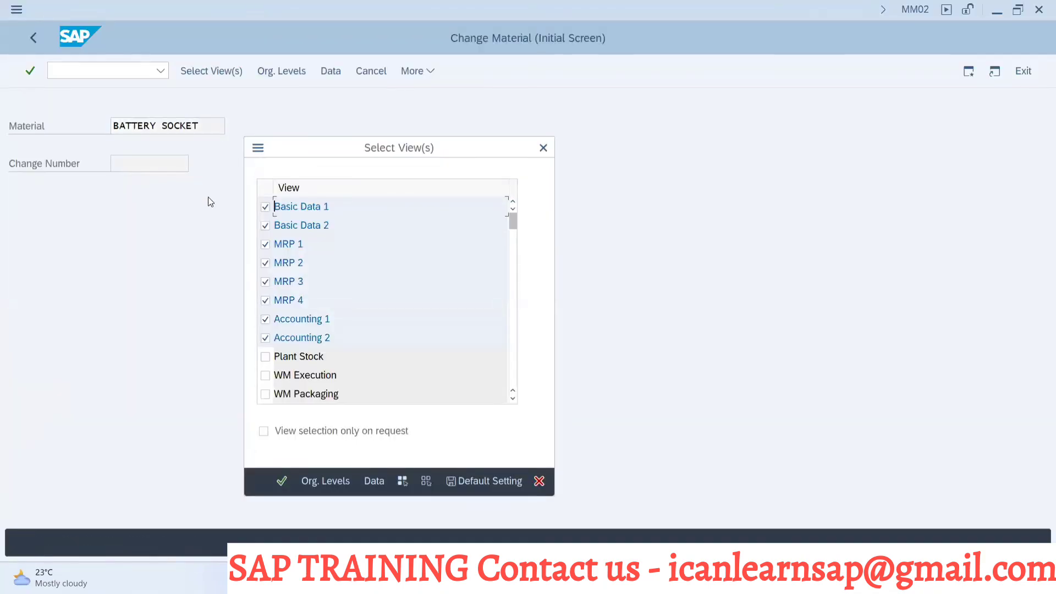
key("Return")
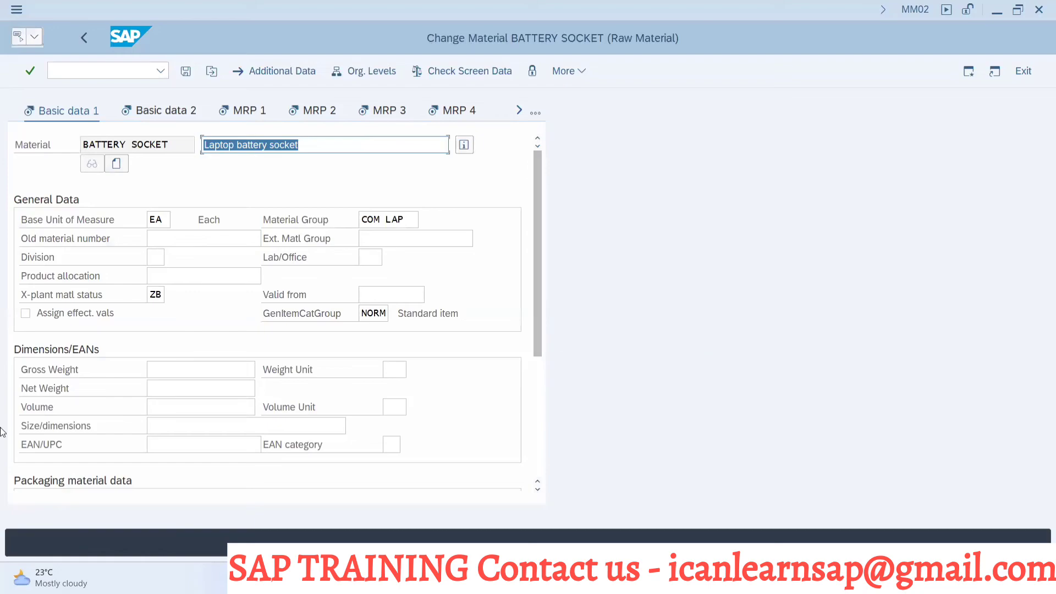
left_click(160, 292)
key("BackSpace")
key("BackSpace")
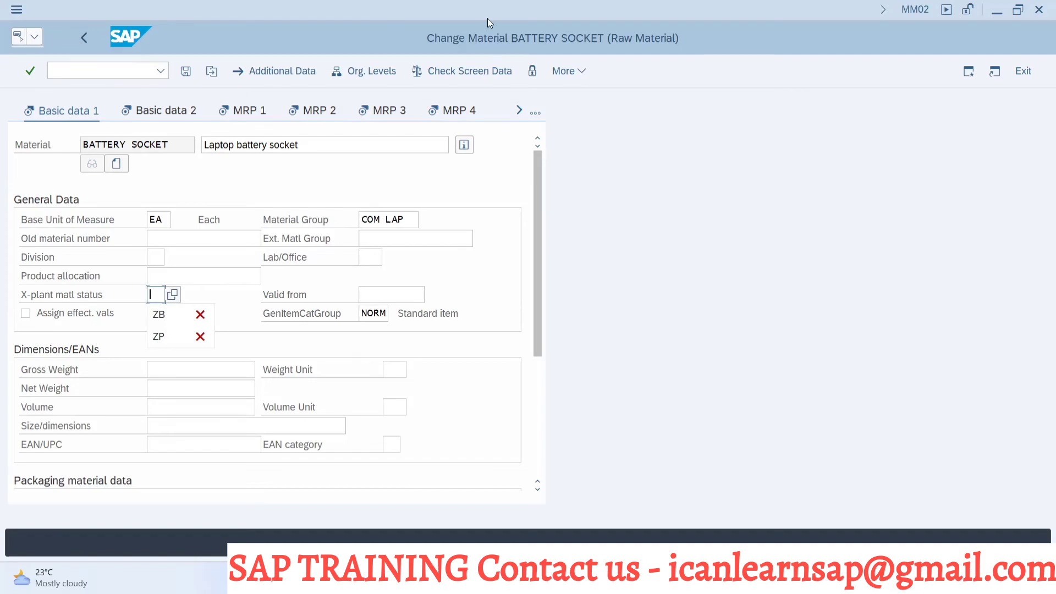
left_click(625, 147)
Flag BATTERY SOCKET for deletion in plant 1000 with transaction MM06 and save the flag
key("alt+Tab")
left_click(95, 71)
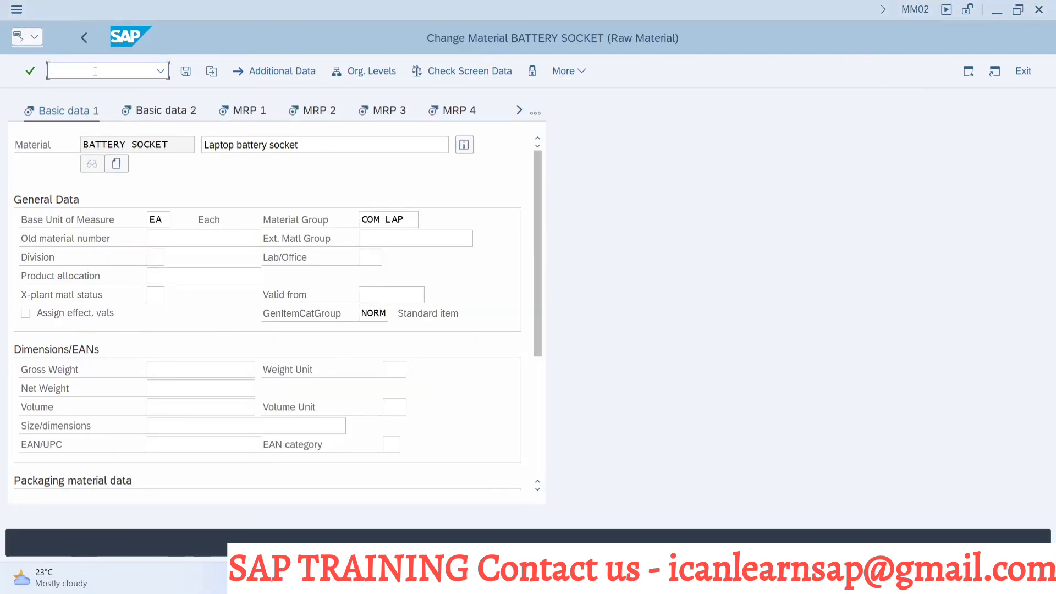
type("/nmf")
type("m06")
key("Return")
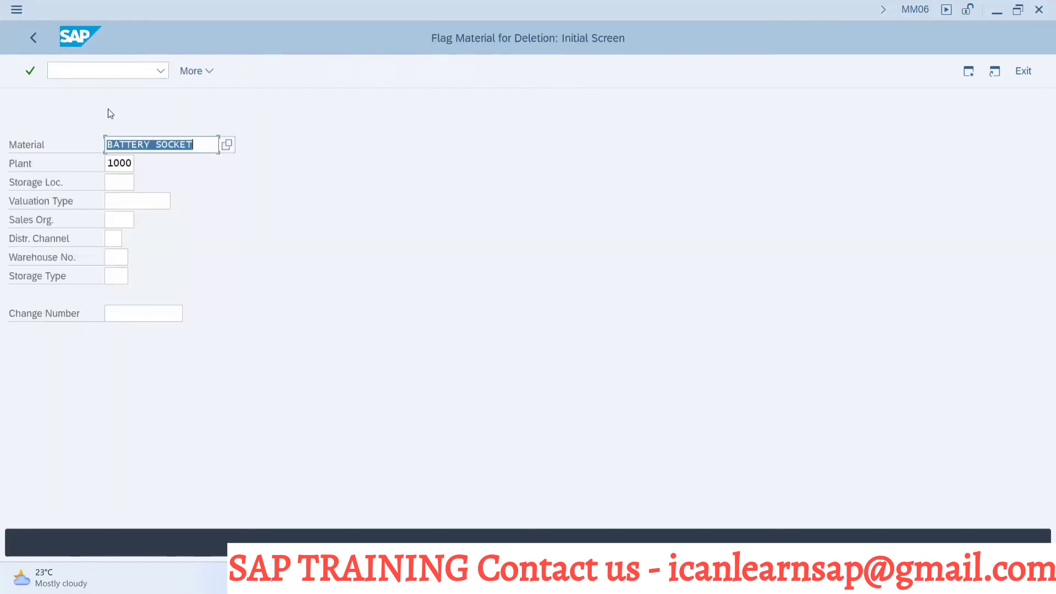
key("Return")
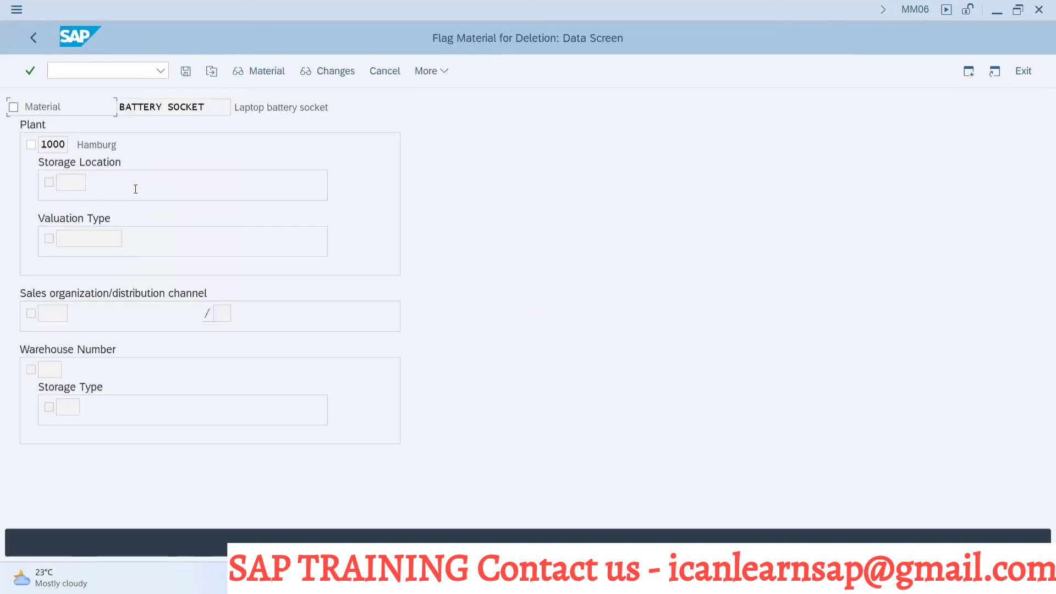
left_click(31, 144)
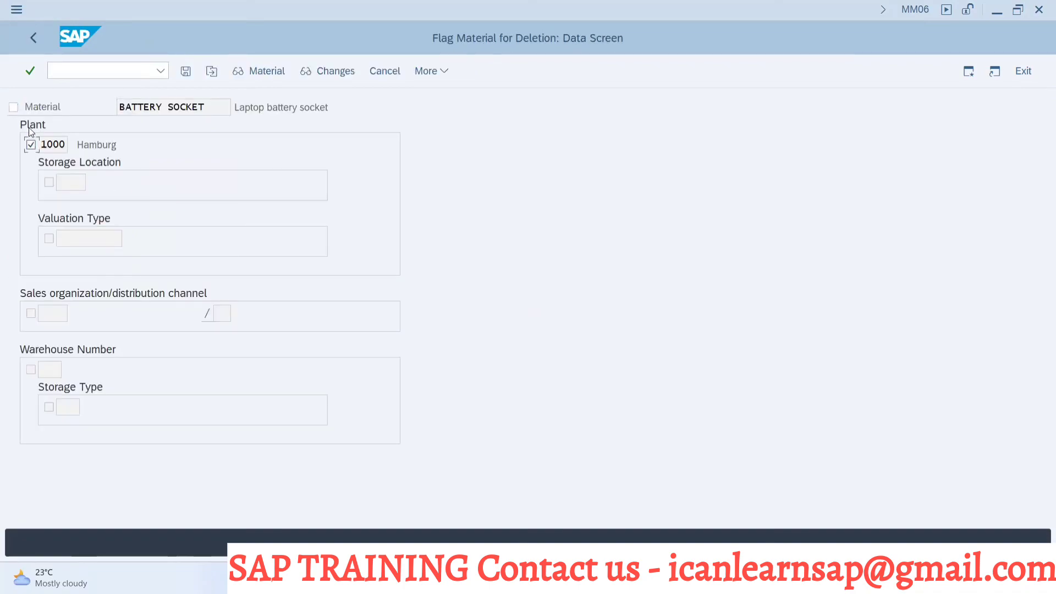
left_click(186, 71)
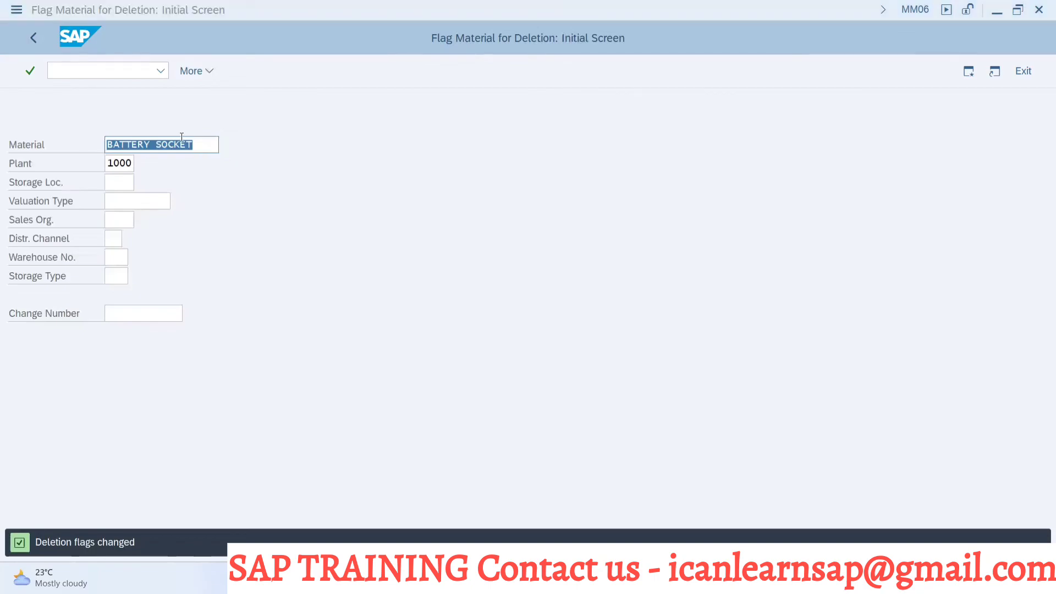
Try to plan BATTERY SOCKET in MD02 with the plant 1000 deletion flag set, and leave the transaction
key("alt+Tab")
key("alt+Tab")
key("alt+Tab")
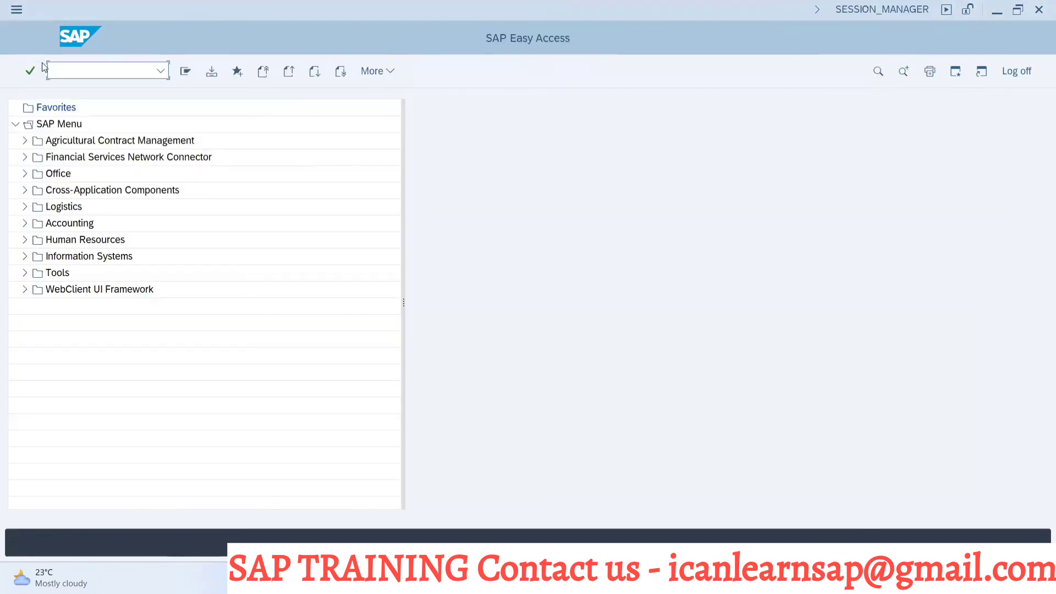
type("/nmd02")
key("Return")
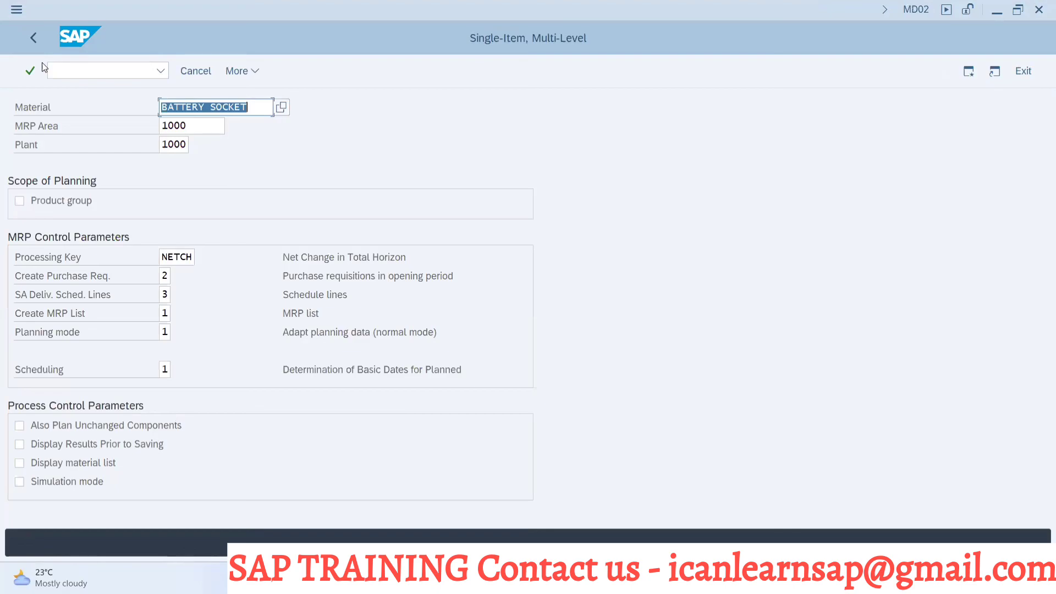
left_click(42, 62)
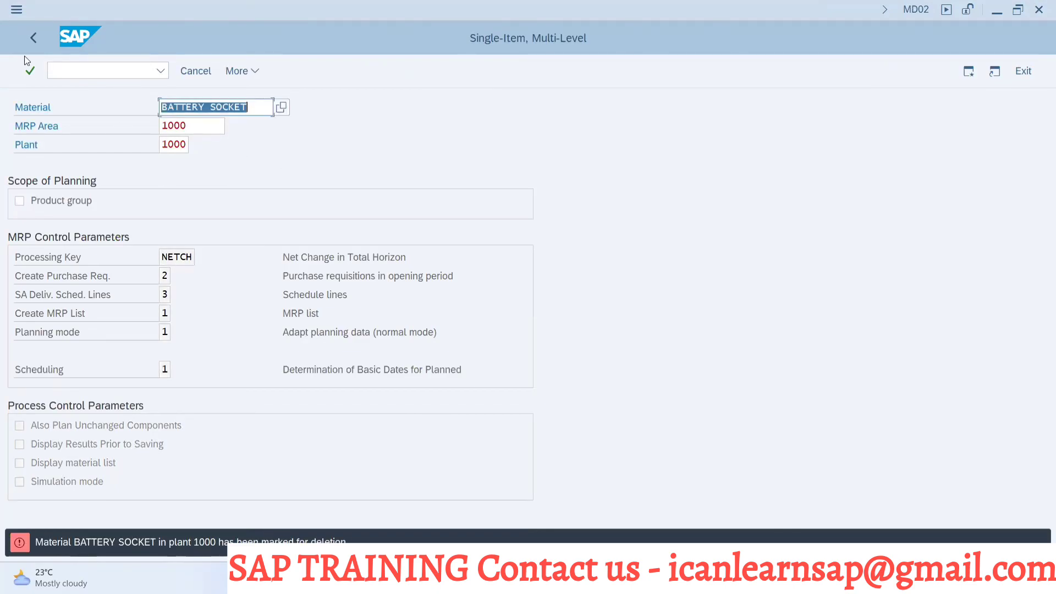
left_click(31, 38)
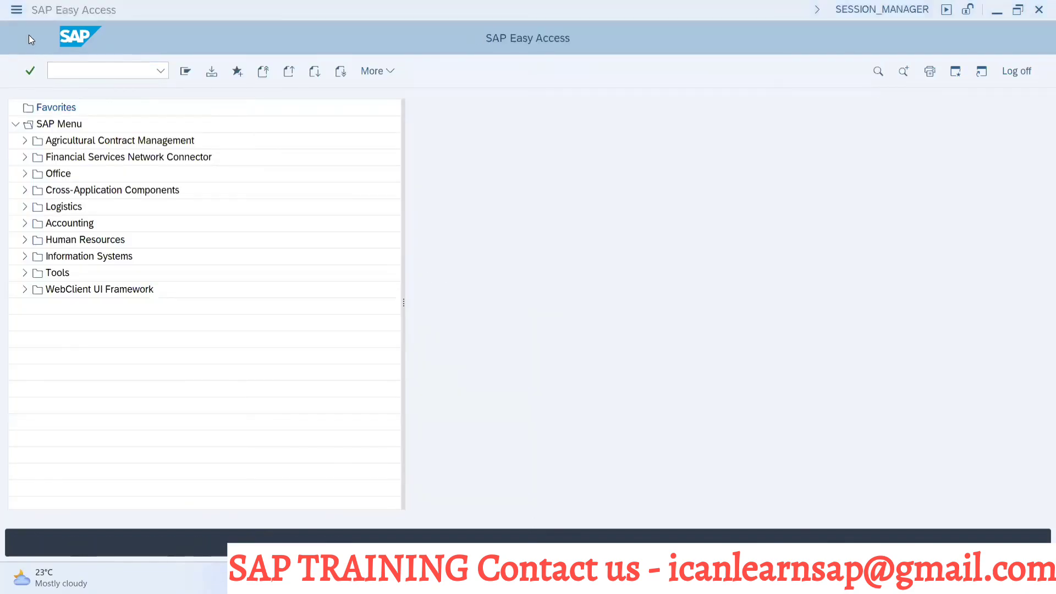
Switch to PowerPoint and review the MRP type and material status requirements on the Prerequisite for MRP RUN slide
key("alt+Tab")
key("alt+Tab")
key("alt+Tab")
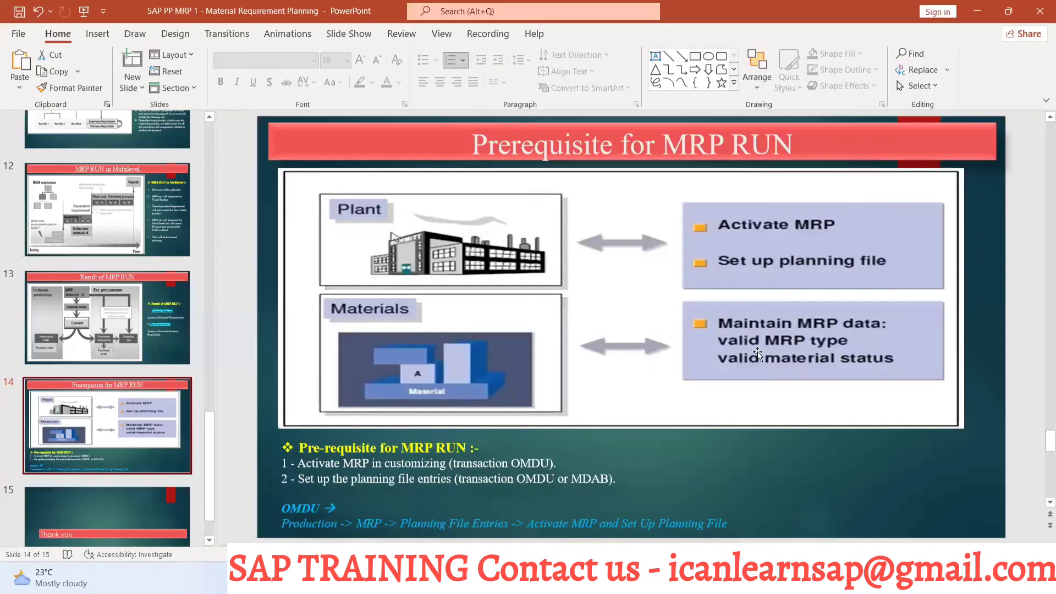